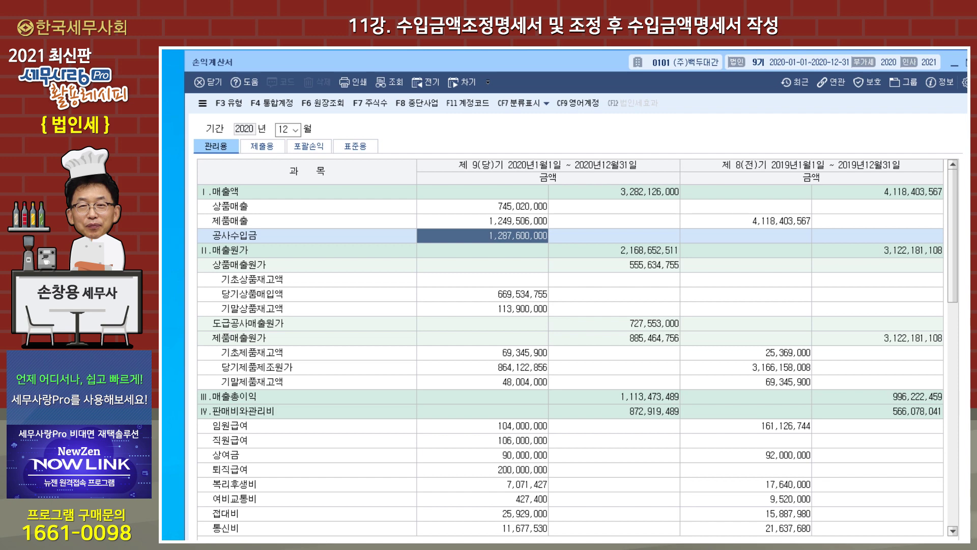
Step: Switch from the income statement to the corporate tax adjustment forms and open the revenue adjustment statement (수입금액조정명세서)
click(378, 63)
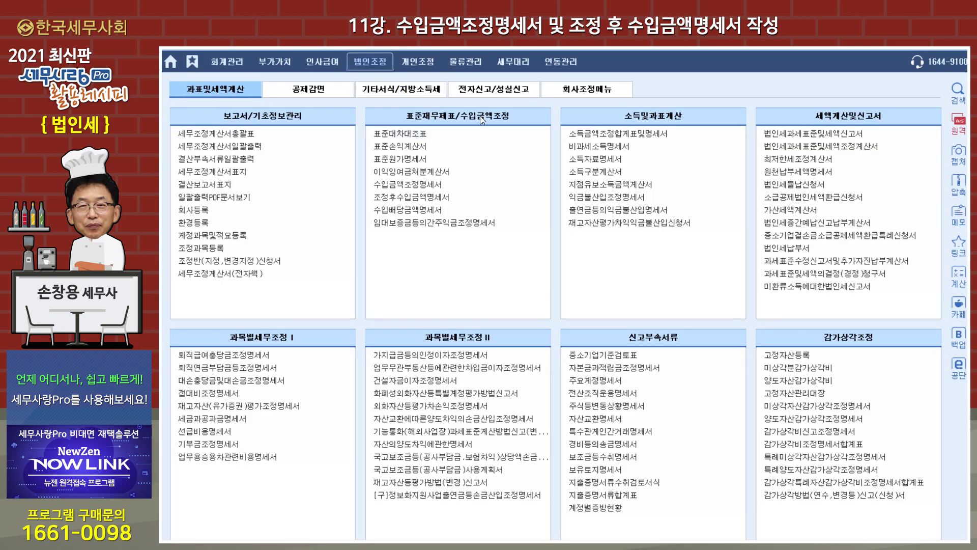
click(423, 187)
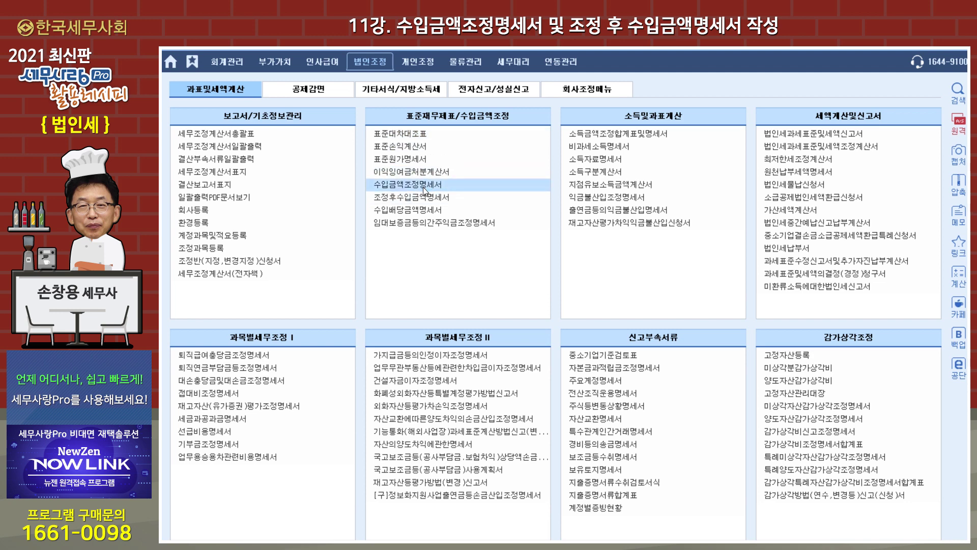
double_click(473, 72)
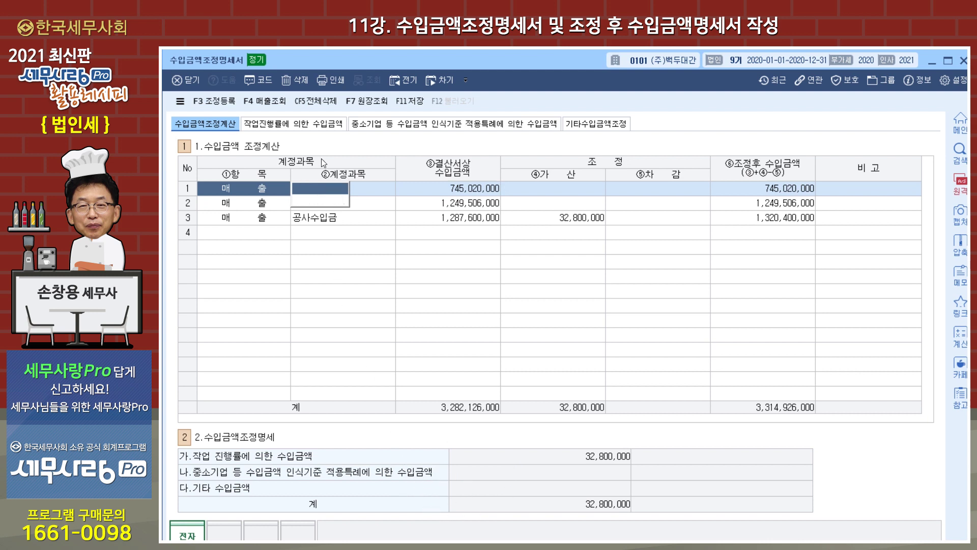
Step: Review the statement's sections: revenue adjustment calculation, progress-based revenue, small-business recognition exceptions and other revenue adjustments
click(312, 126)
click(413, 122)
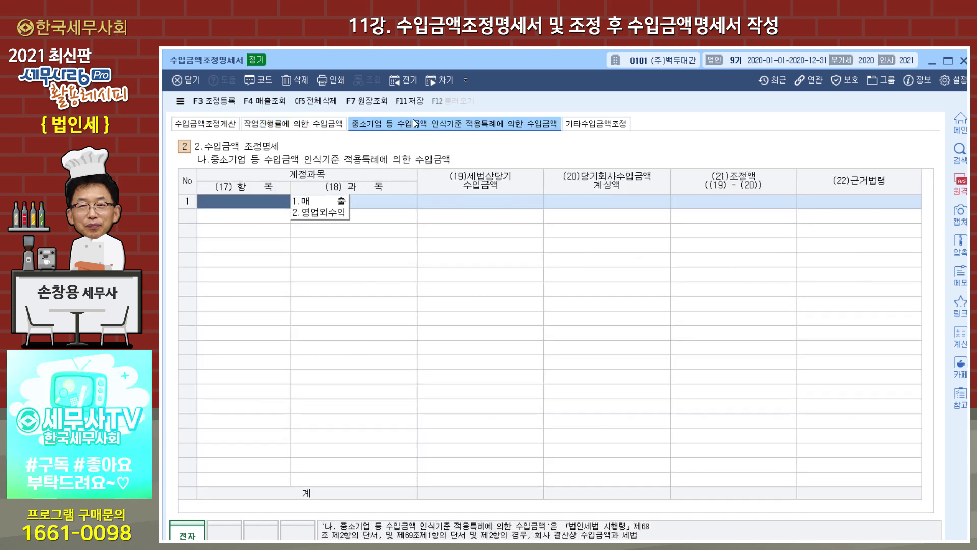
click(592, 126)
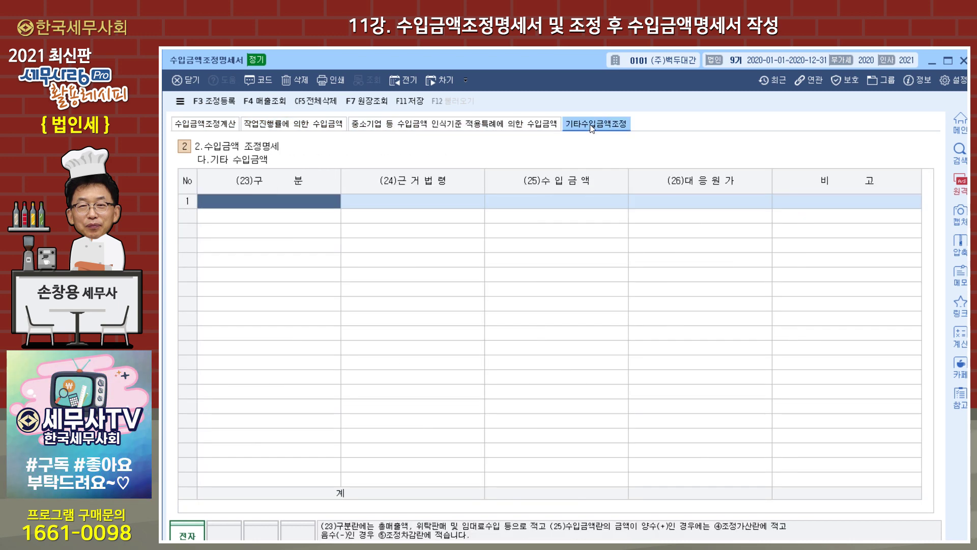
click(307, 128)
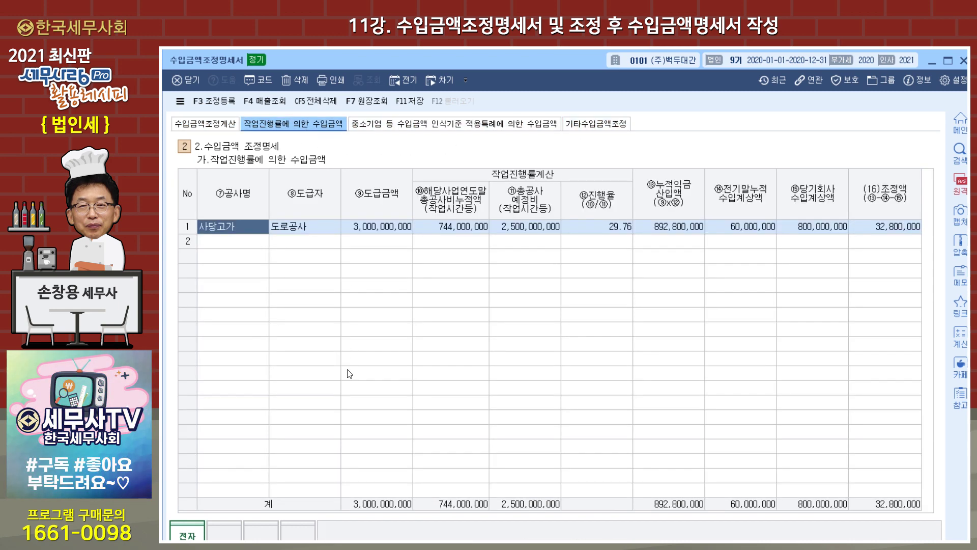
click(390, 126)
click(222, 125)
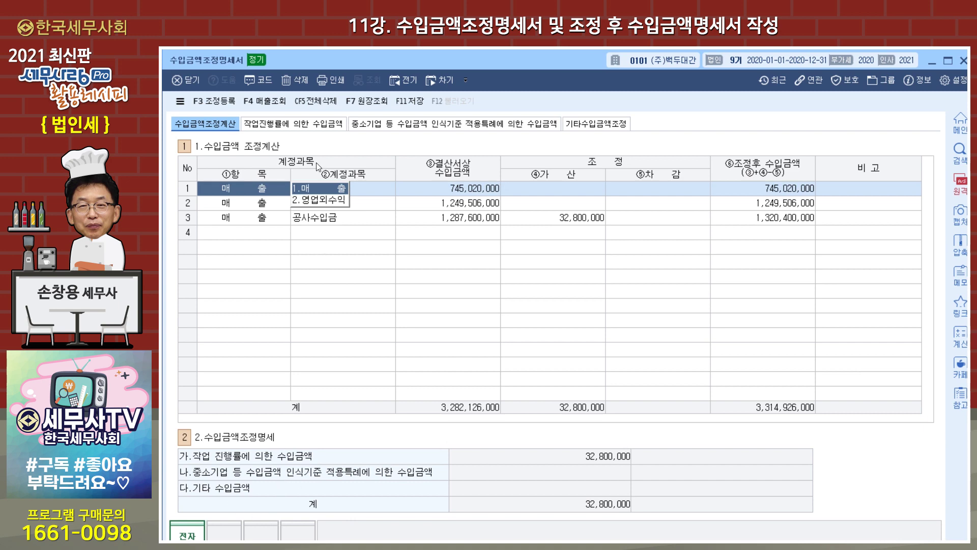
click(322, 128)
click(402, 123)
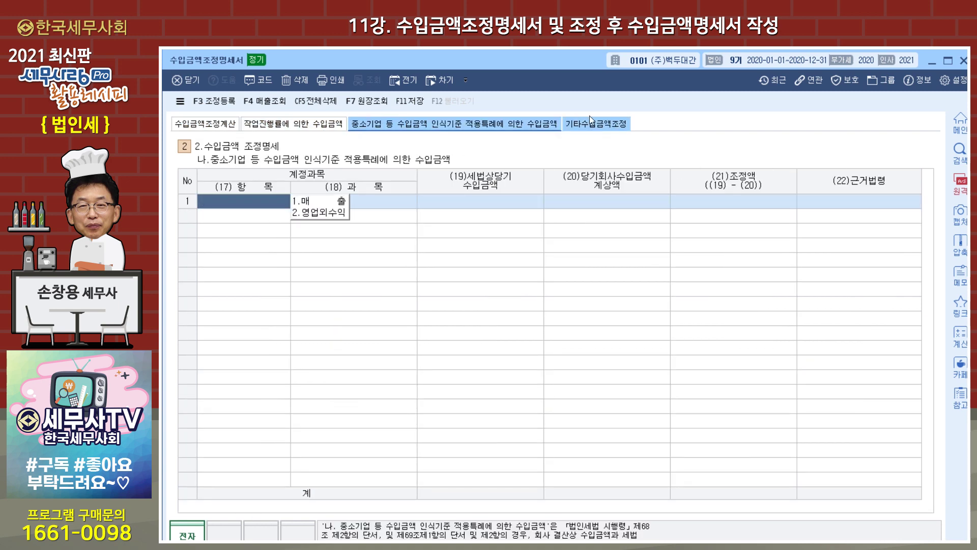
click(597, 124)
click(219, 127)
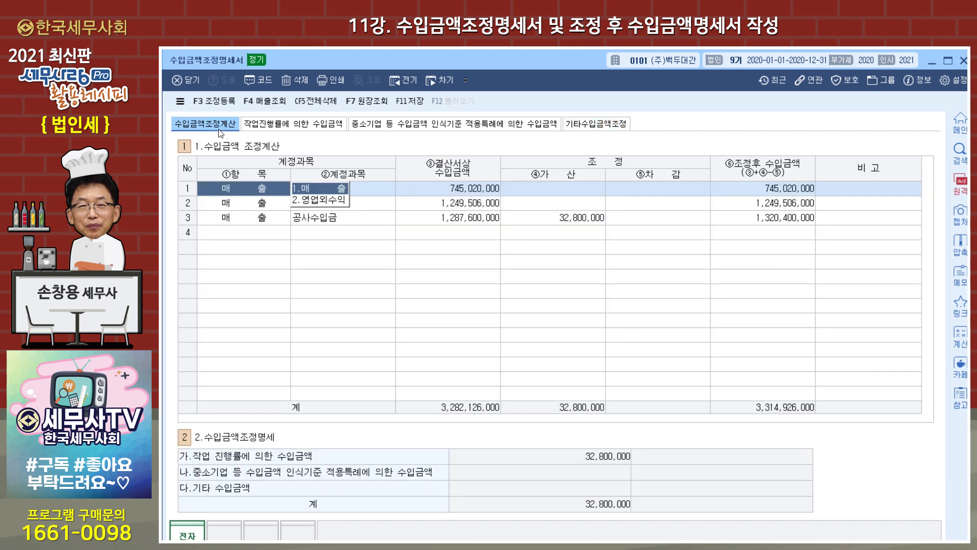
Step: Fill row 1 of the adjustment calculation with the 상품매출 account (0401) from the sales lookup
click(328, 188)
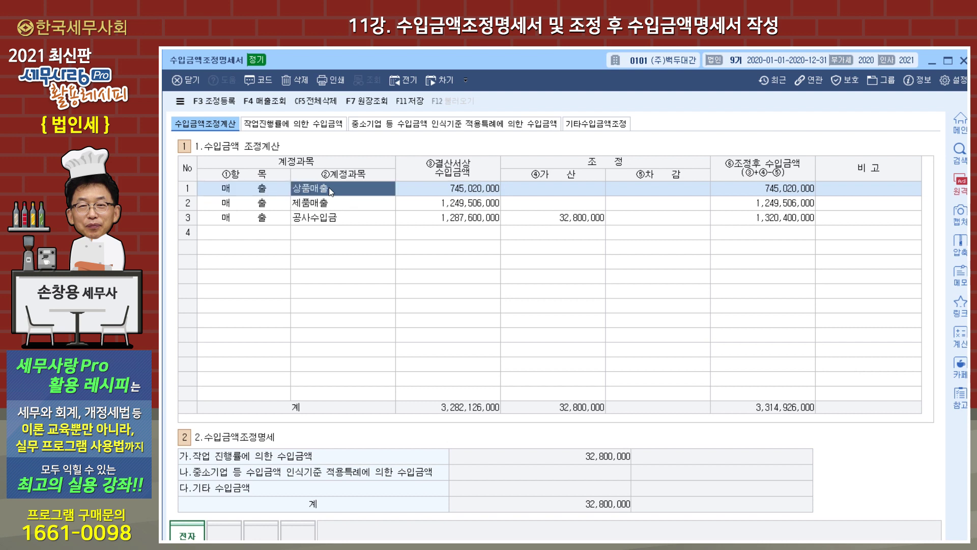
click(269, 101)
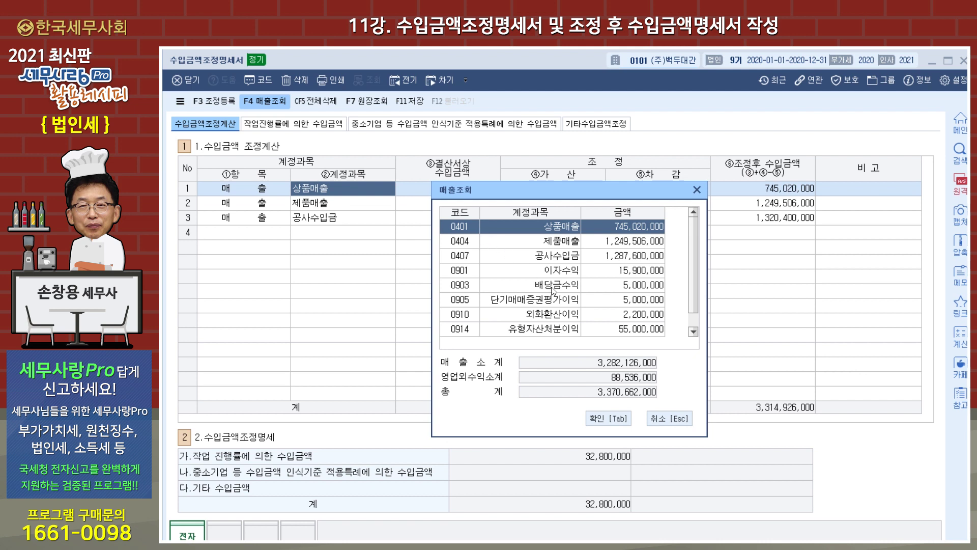
click(613, 420)
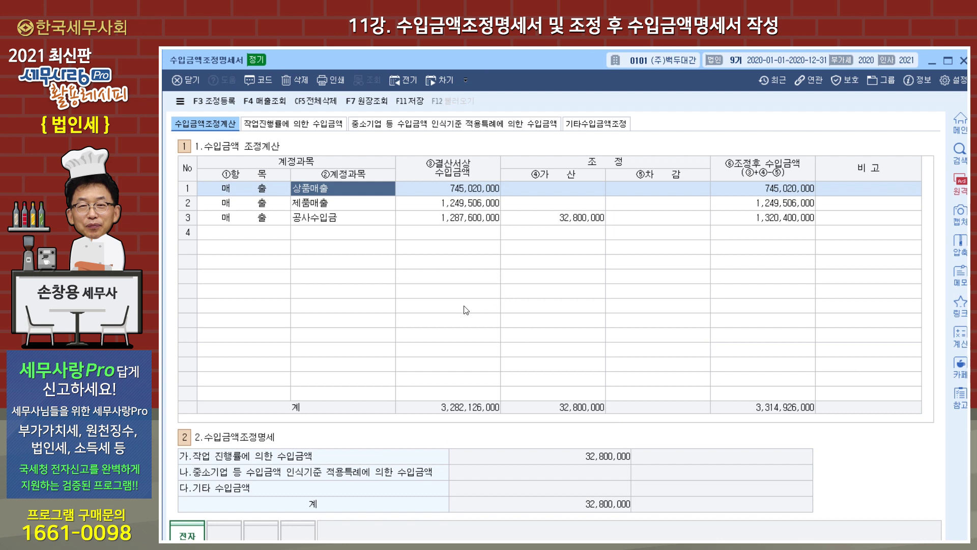
Step: Set row 2 as a 매출 item and fill it with the 제품매출 account (0404) from the sales lookup
click(279, 205)
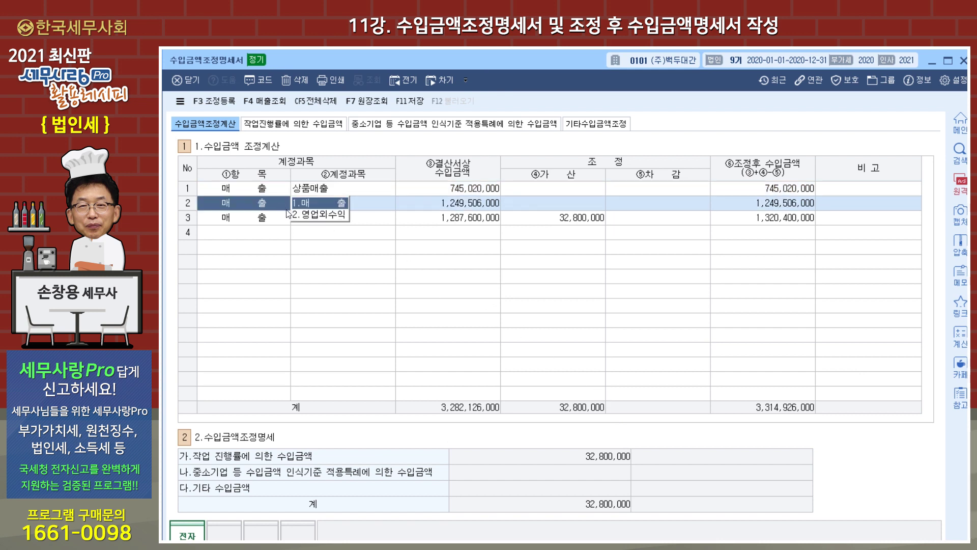
click(322, 203)
click(265, 101)
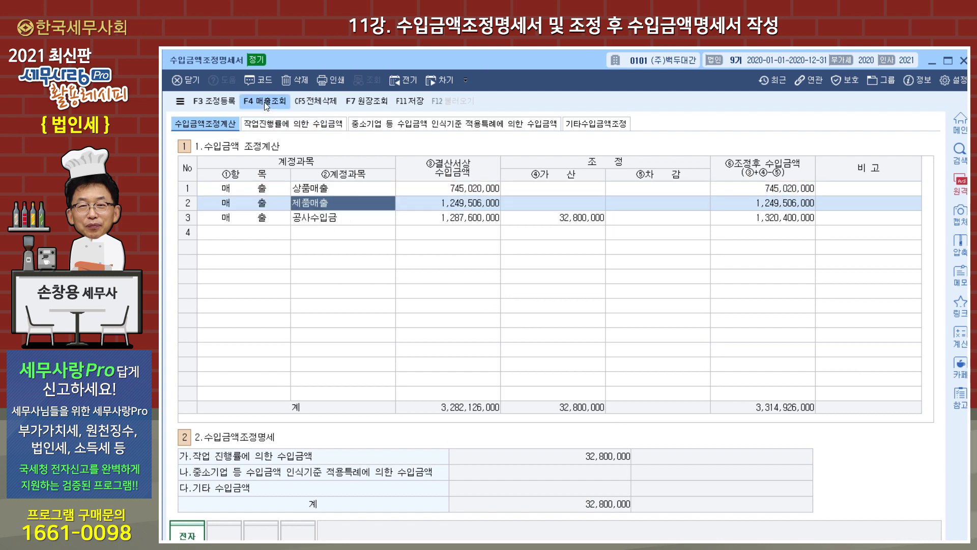
click(564, 243)
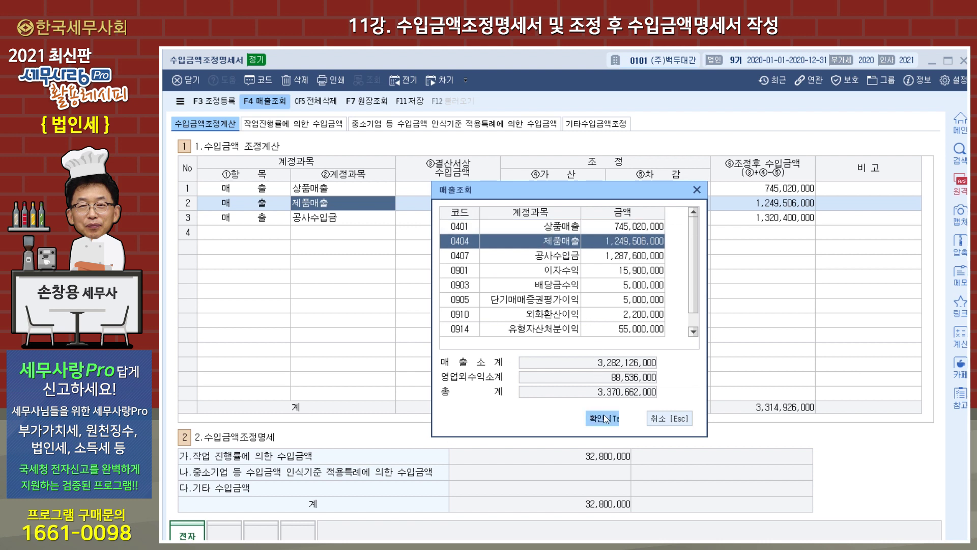
click(606, 430)
Step: Set row 3 as a 매출 item and fill it with the 공사수입금 account (0407) from the sales lookup
click(266, 220)
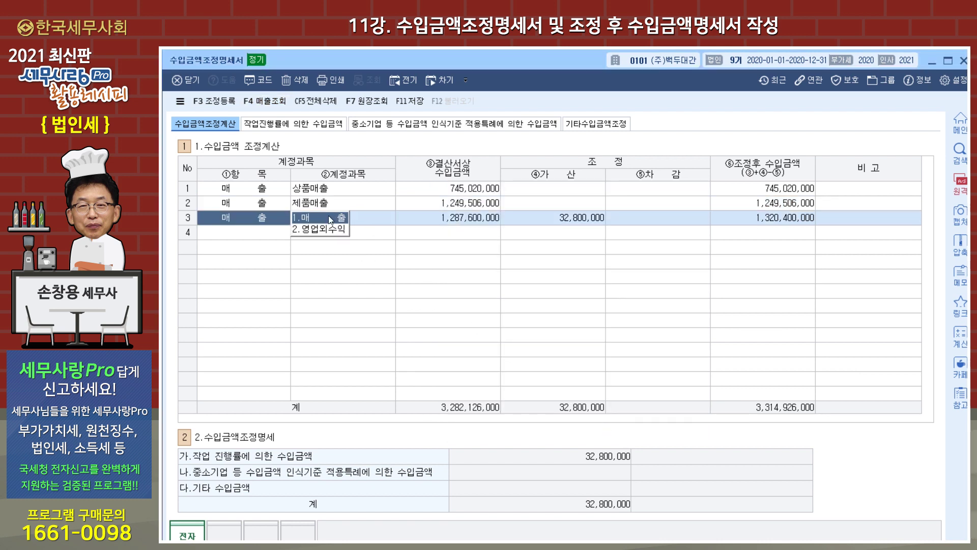
click(328, 216)
click(265, 101)
click(549, 256)
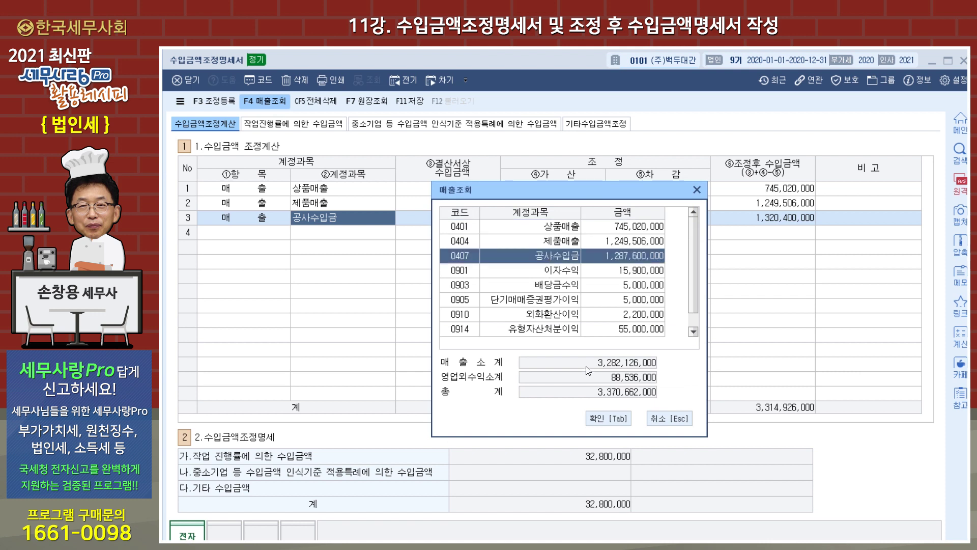
click(601, 421)
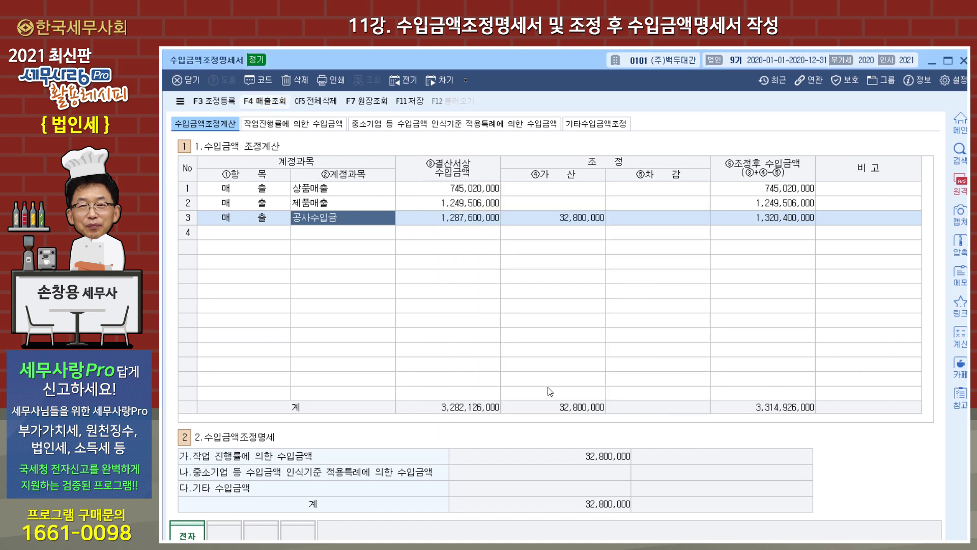
click(268, 236)
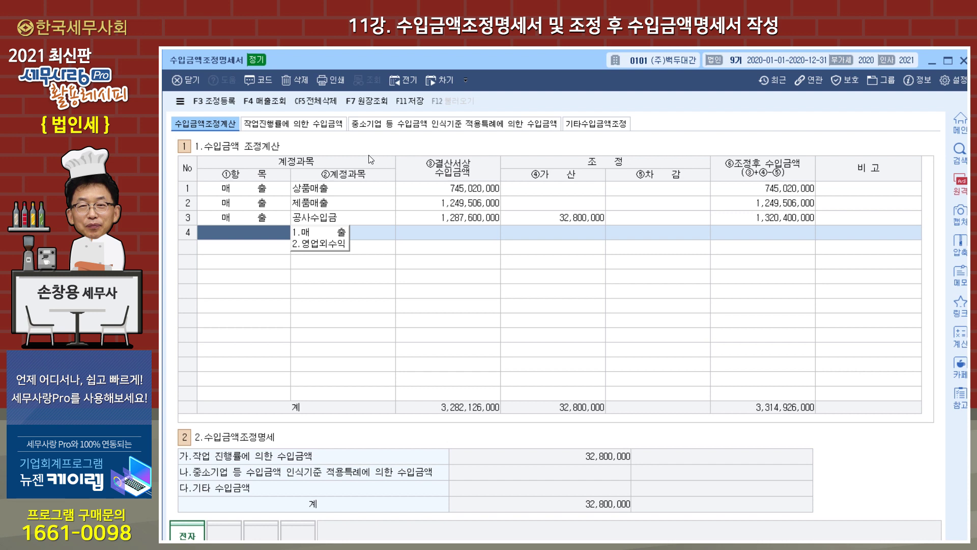
Step: Examine the 사당고가 project's progress-based revenue: contract amount, accumulated and estimated costs, progress rate, prior and current recorded revenue, and adjustment amount
click(300, 124)
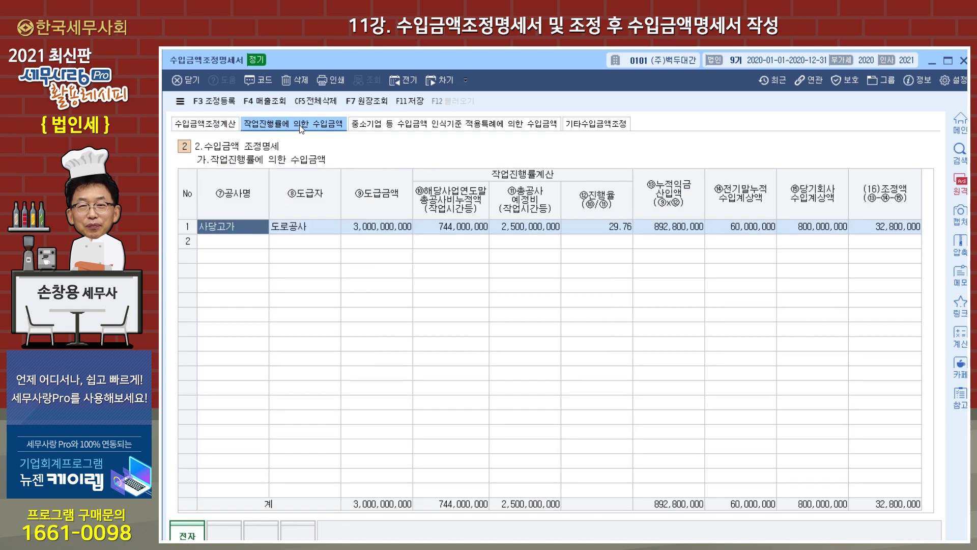
click(334, 232)
click(374, 228)
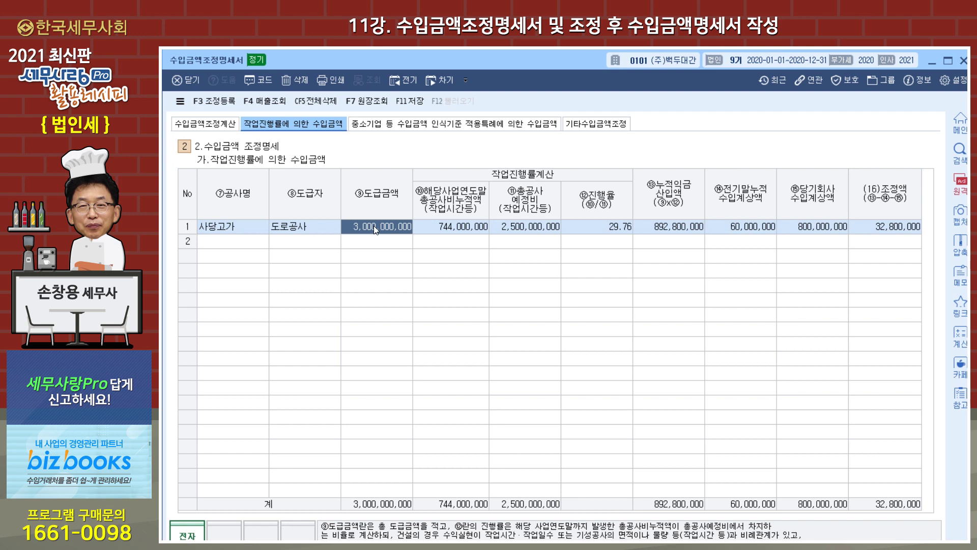
click(474, 232)
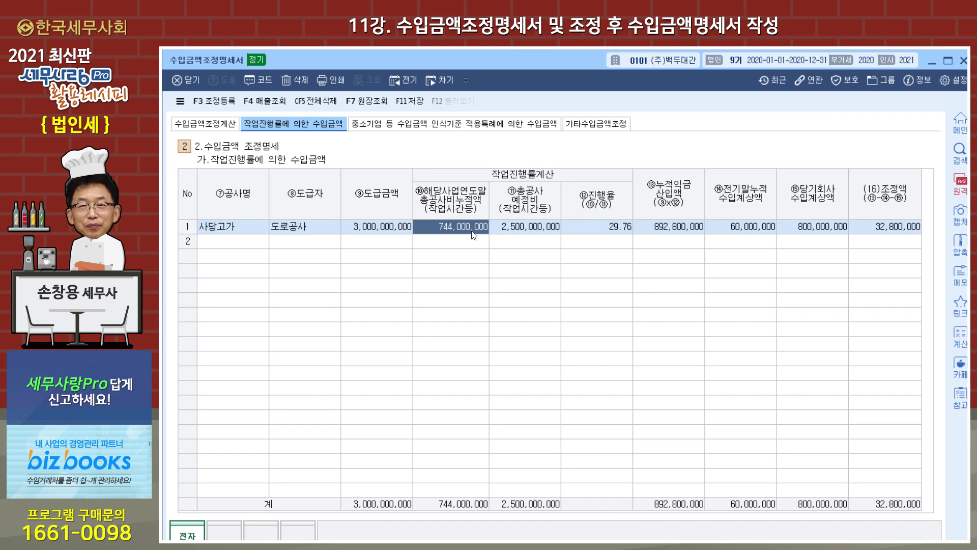
click(505, 235)
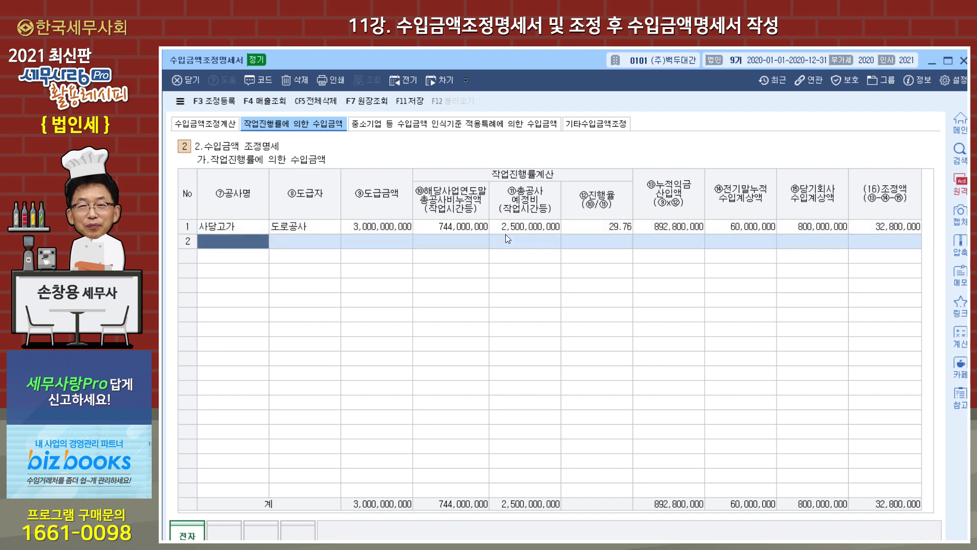
click(516, 229)
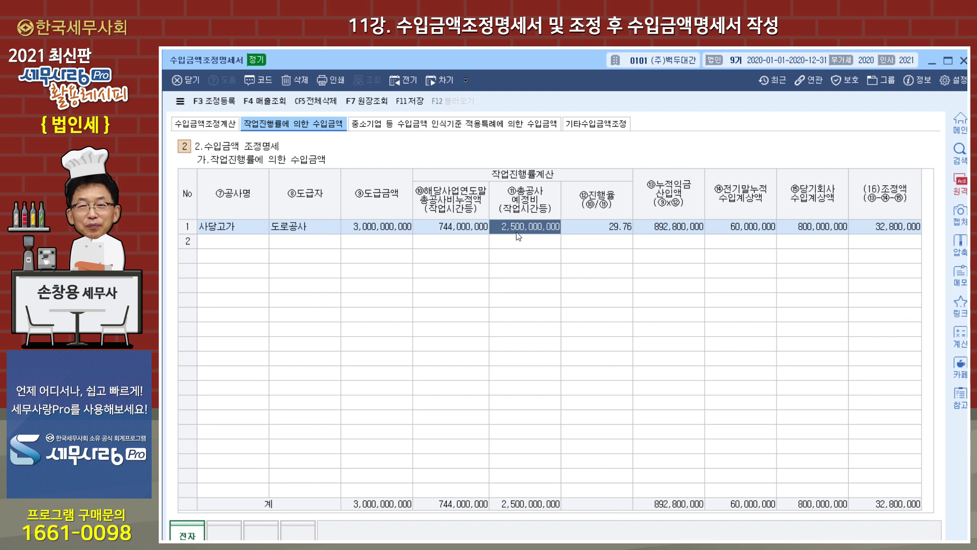
click(610, 235)
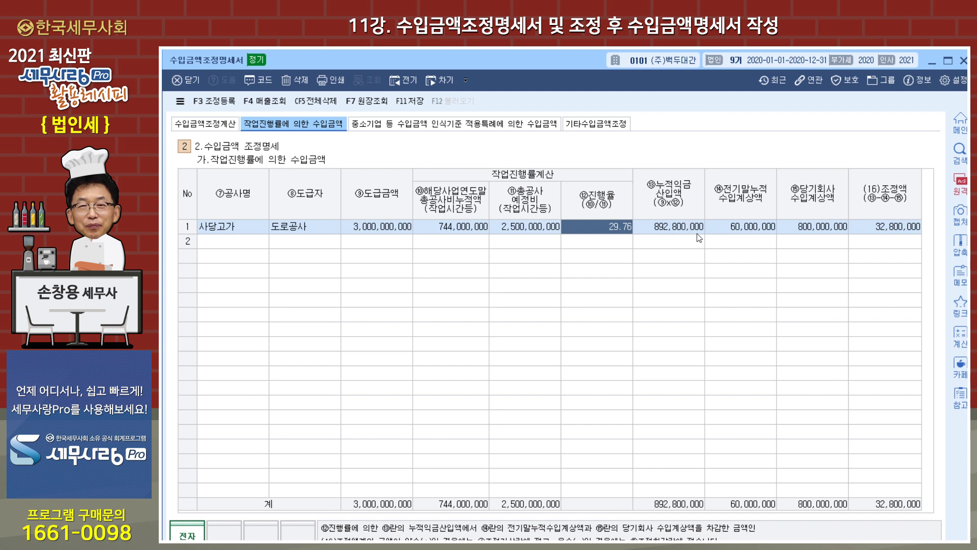
click(756, 229)
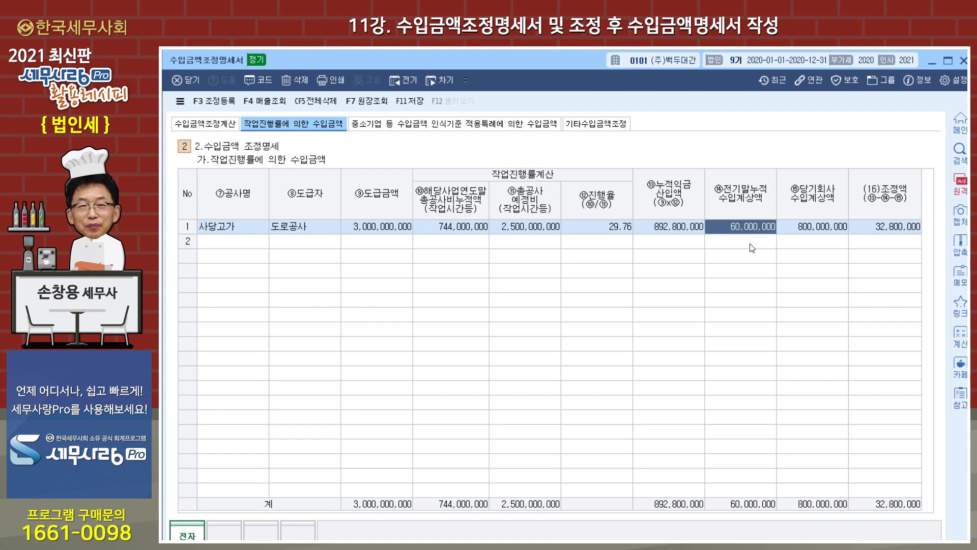
click(819, 229)
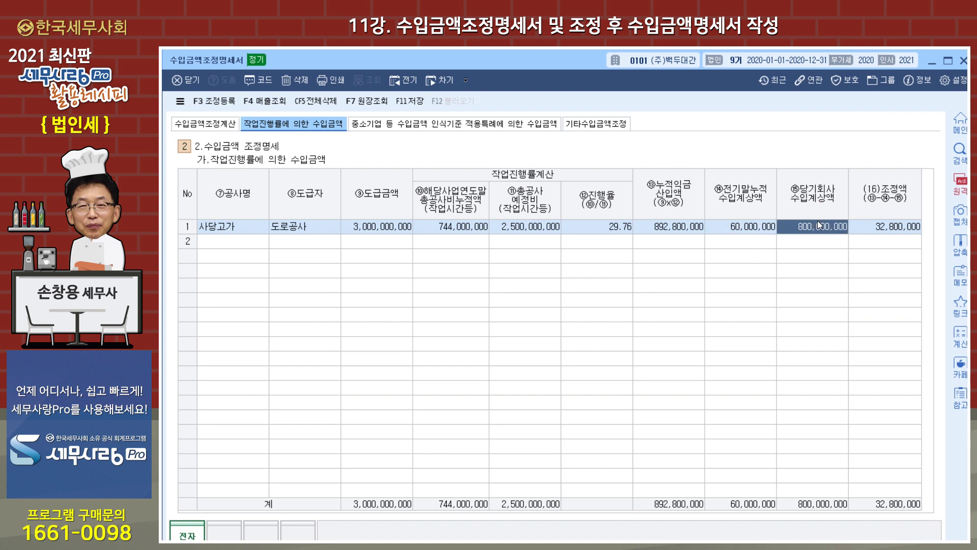
click(872, 232)
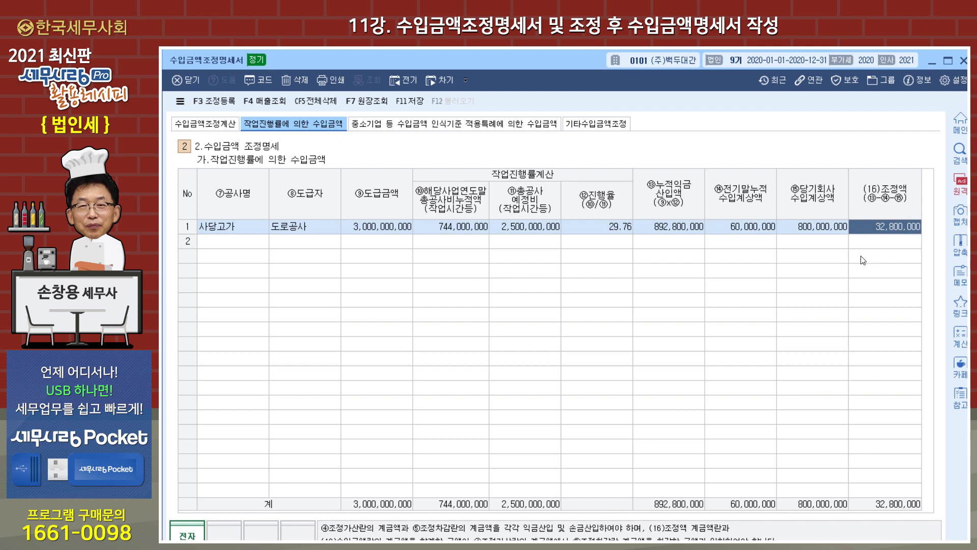
Step: Return to the 공사수입금 row in the adjustment calculation, open adjustment registration, and select the 공사미수금과소 entry among the income inclusions
click(212, 128)
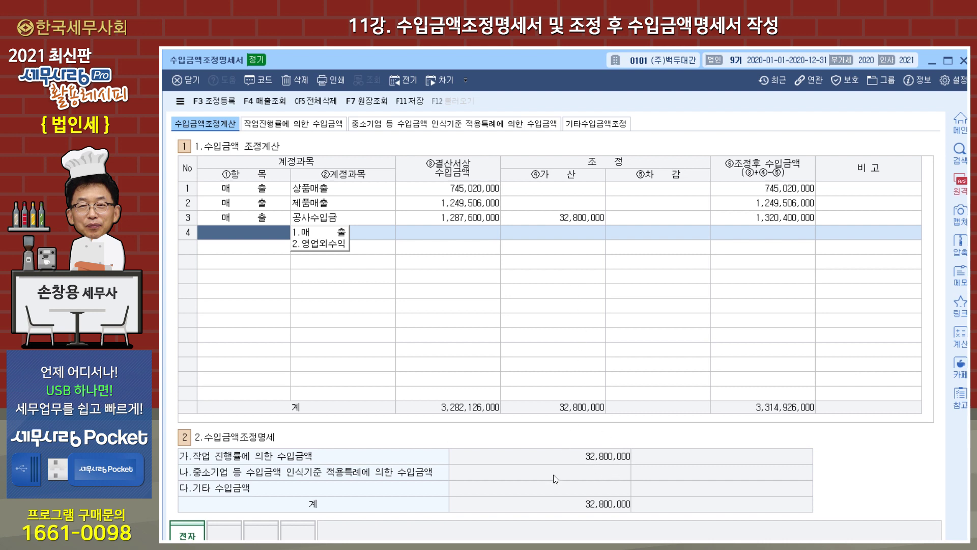
click(362, 221)
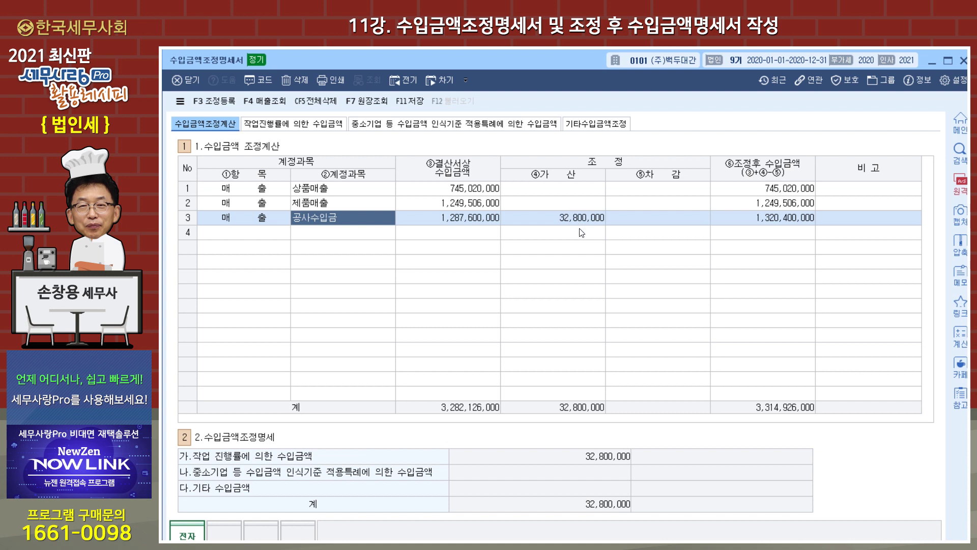
click(209, 105)
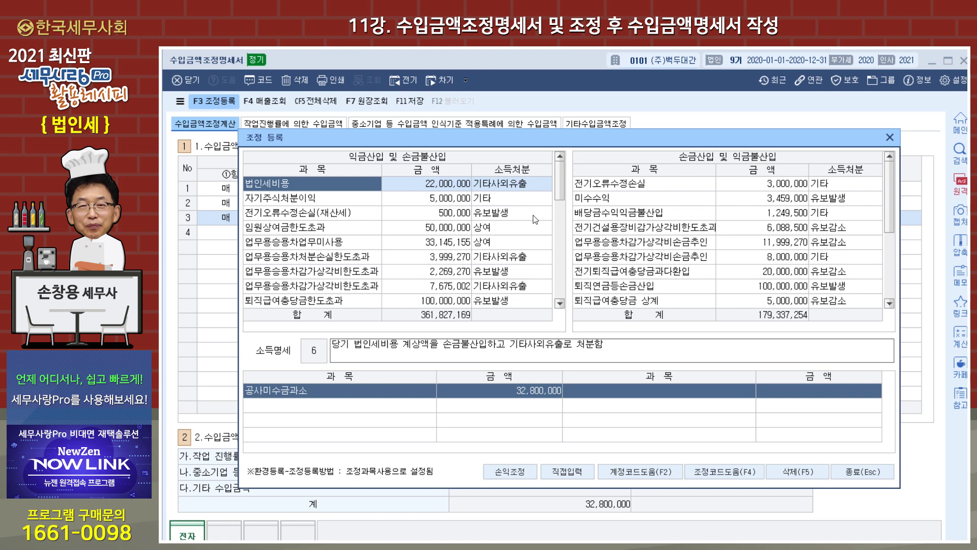
drag(560, 186, 560, 203)
click(328, 301)
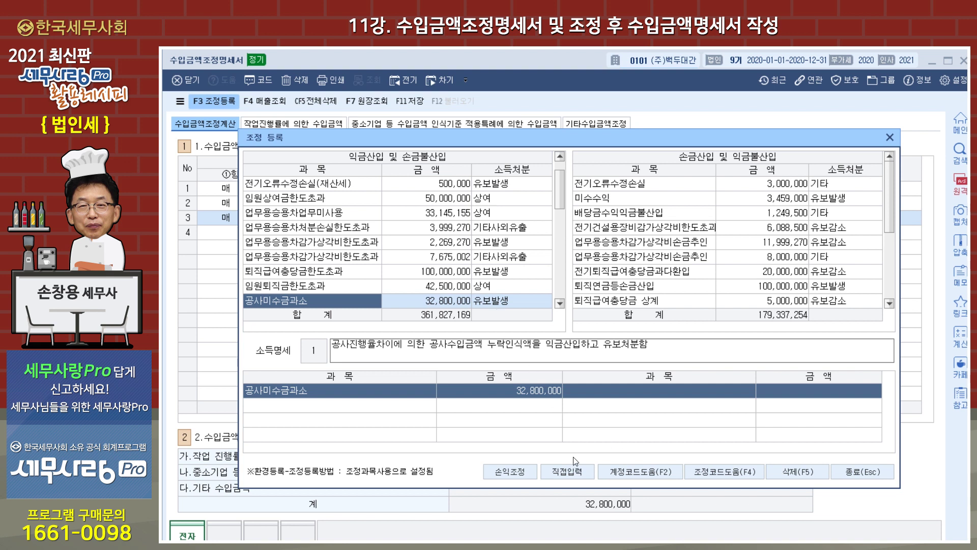
Step: Assign the adjustment item 공사미수금과소 to the selected income inclusion entry from the adjustment code list
click(718, 472)
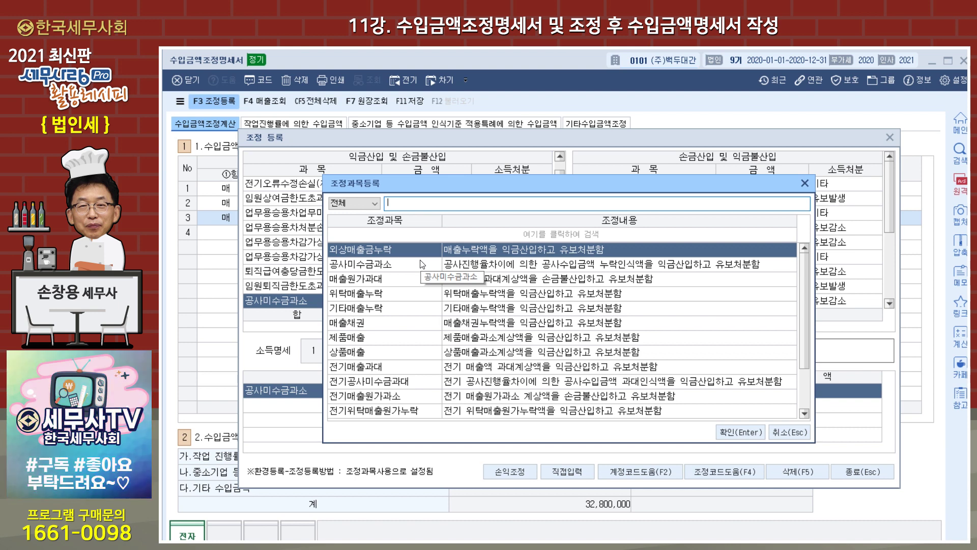
click(405, 263)
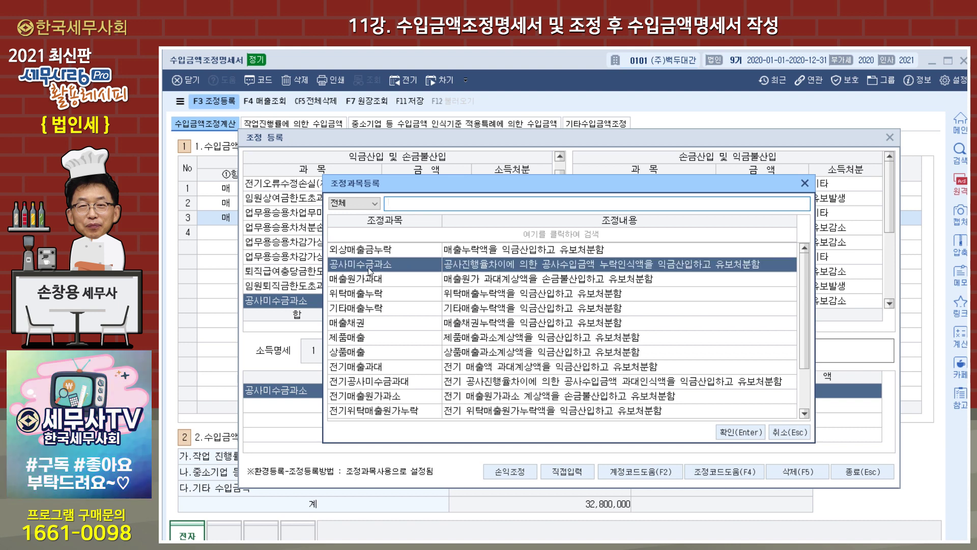
click(735, 433)
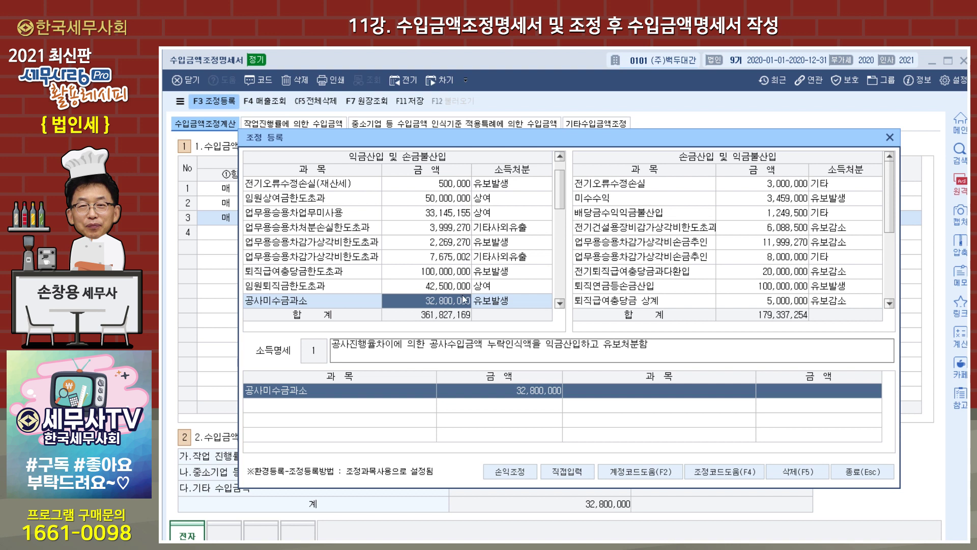
Step: Confirm the 공사미수금과소 income inclusion of 32,800,000 with its 소득명세 text and close the adjustment registration
key(Return)
key(Return)
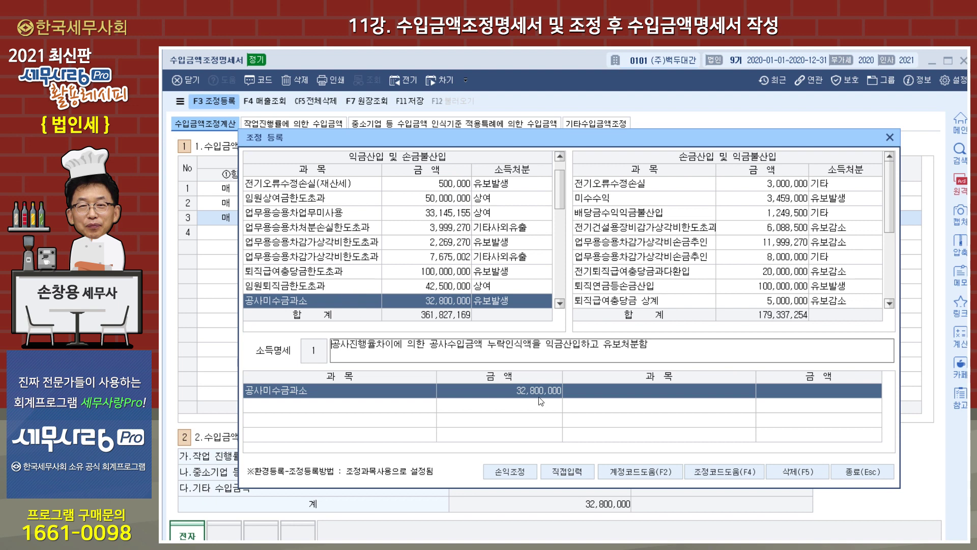
click(868, 474)
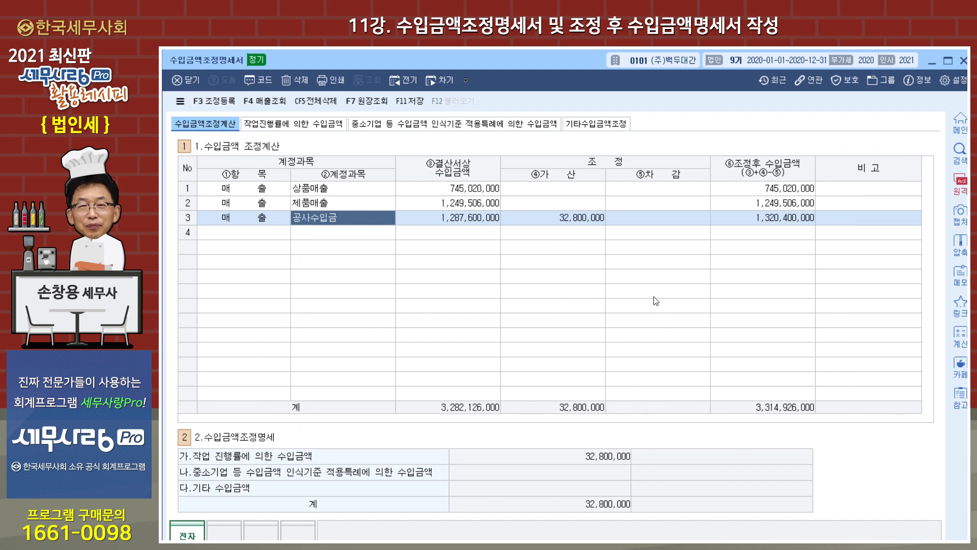
Step: Review the 중소기업 등 수입금액 인식기준 적용특례 and 기타수입금액조정 sections, and close the 수입금액조정명세서
click(466, 125)
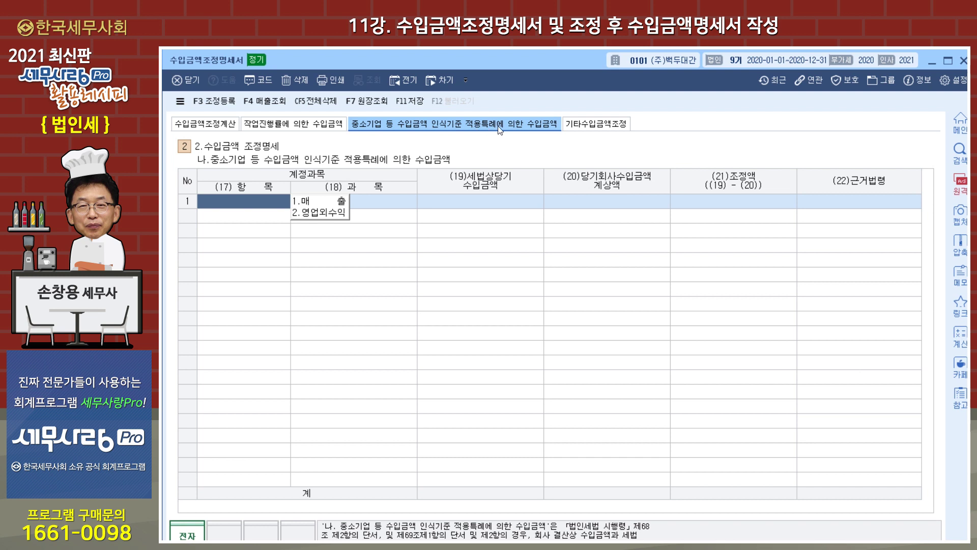
click(594, 124)
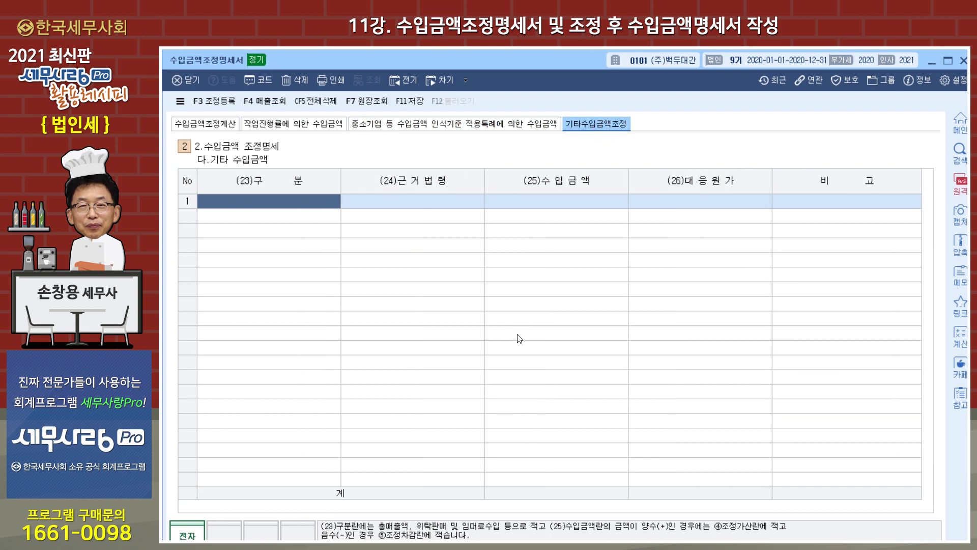
click(963, 61)
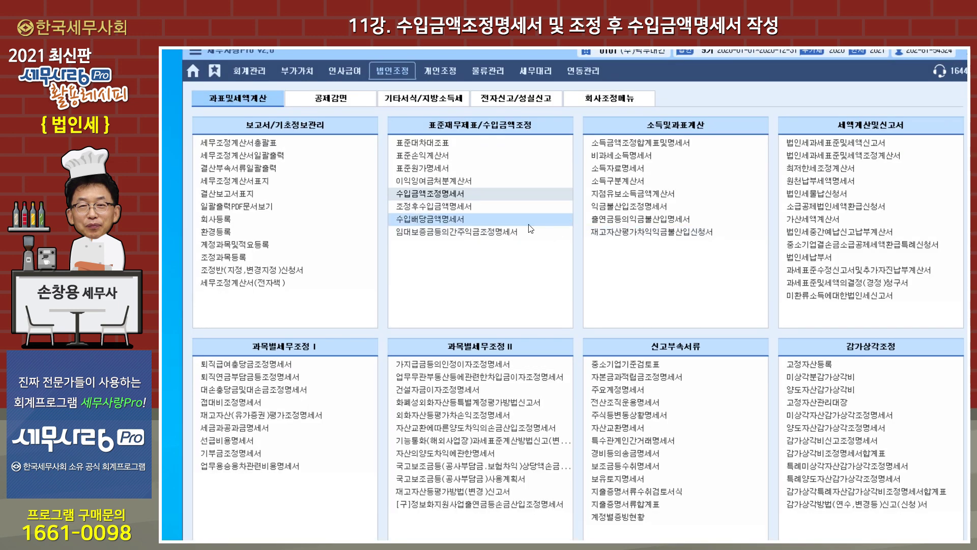
Step: Open the 조정후수입금액명세서, call up reloading of its data, and decline the reload
click(457, 208)
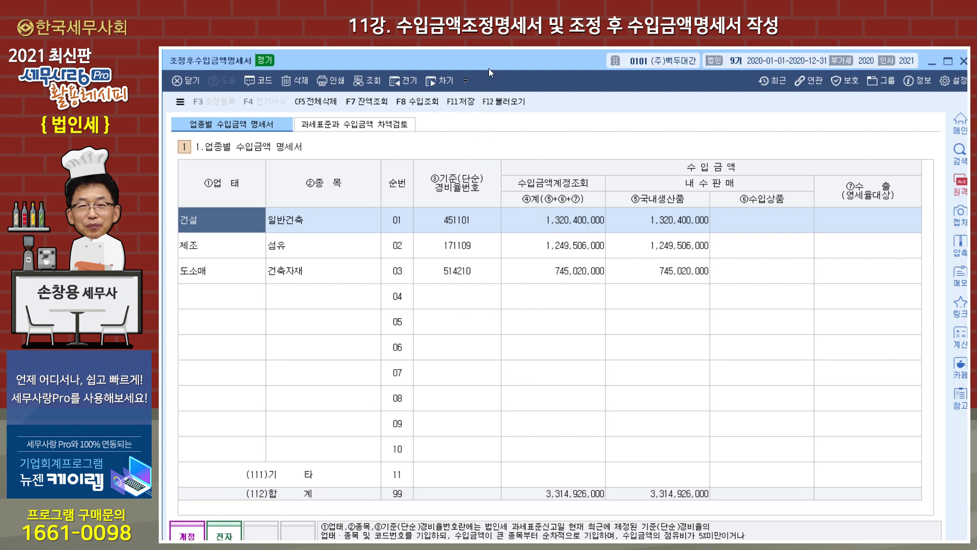
mouse_move(490, 59)
mouse_down()
mouse_move(475, 81)
mouse_move(488, 59)
mouse_up()
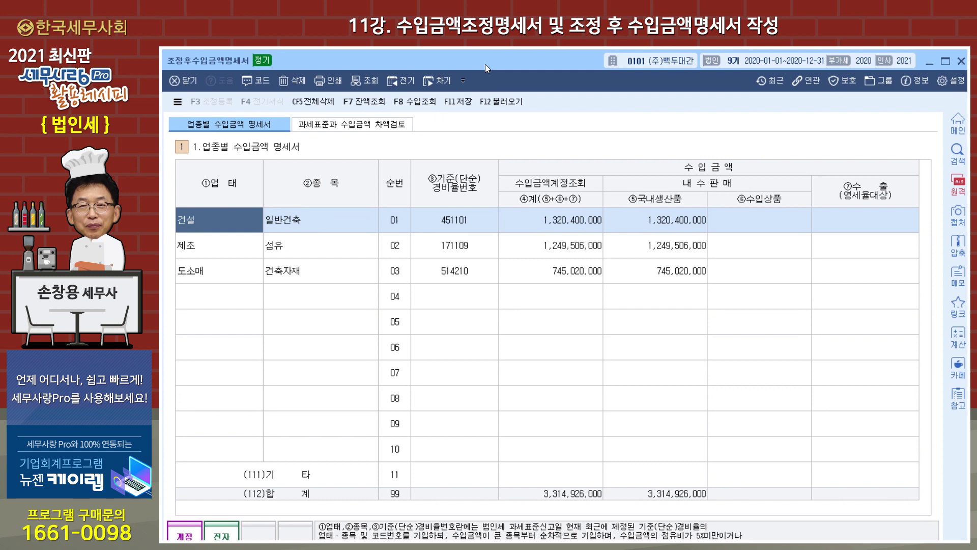
click(501, 105)
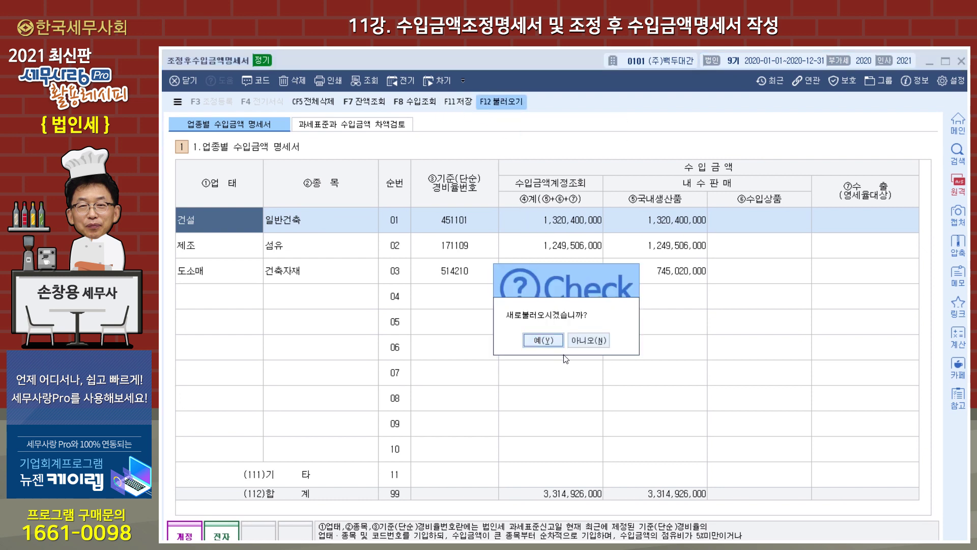
click(589, 341)
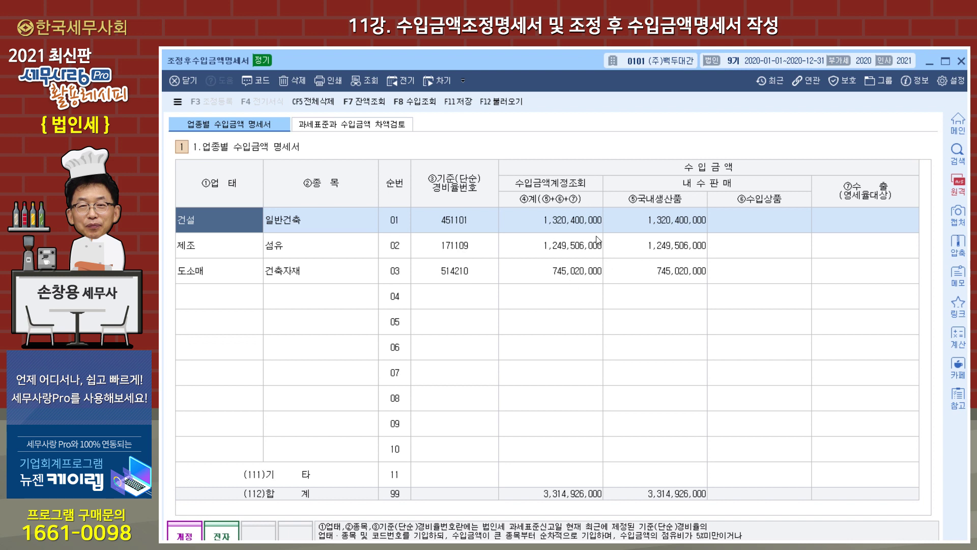
drag(571, 68, 582, 68)
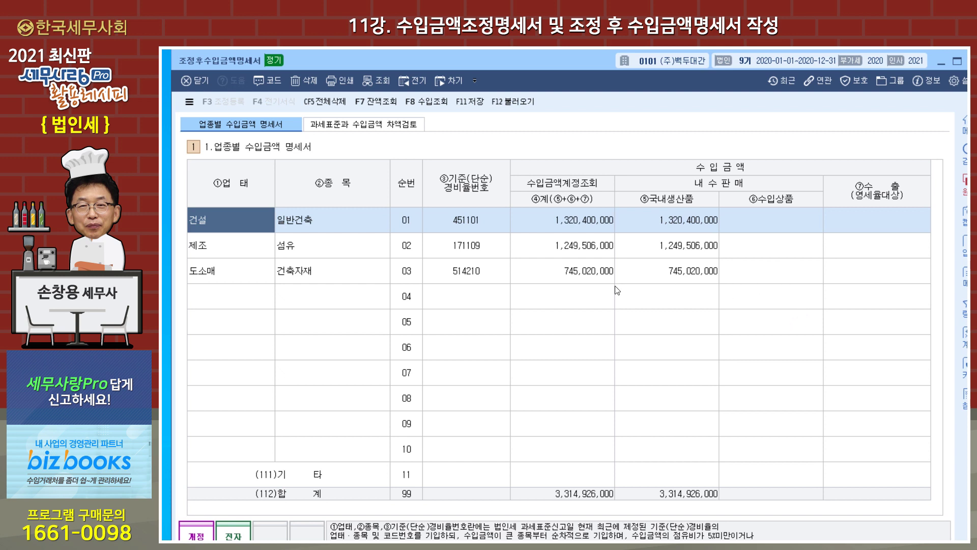
Step: In the 과세표준과 수입금액 차액검토, load the VAT filings for 1기 예정, 1기 확정, 2기 수정(1차) and 2기 확정
click(360, 127)
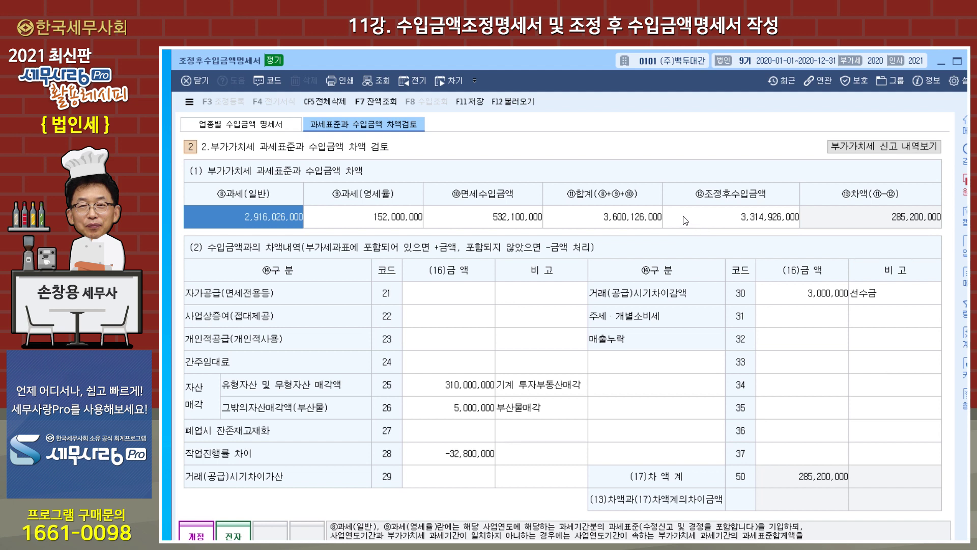
click(881, 151)
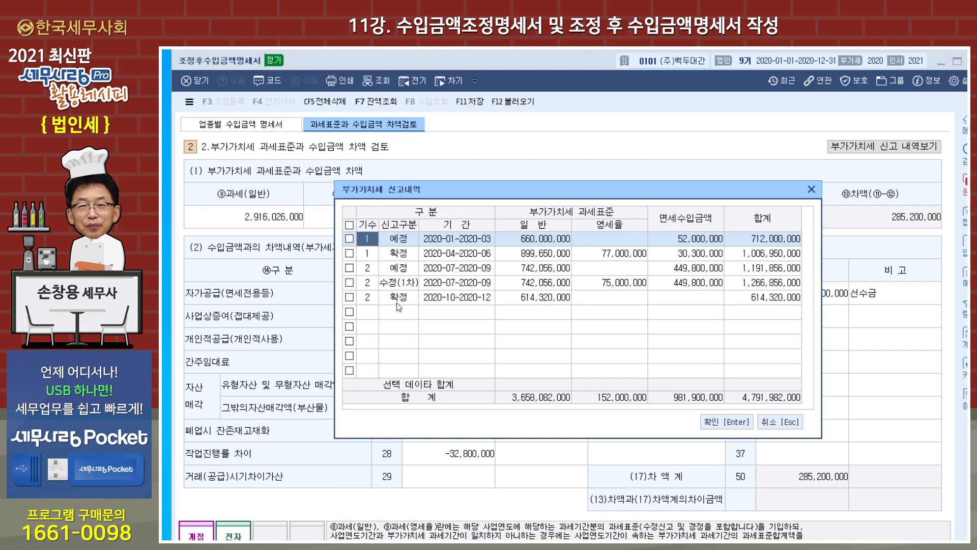
click(350, 238)
click(349, 254)
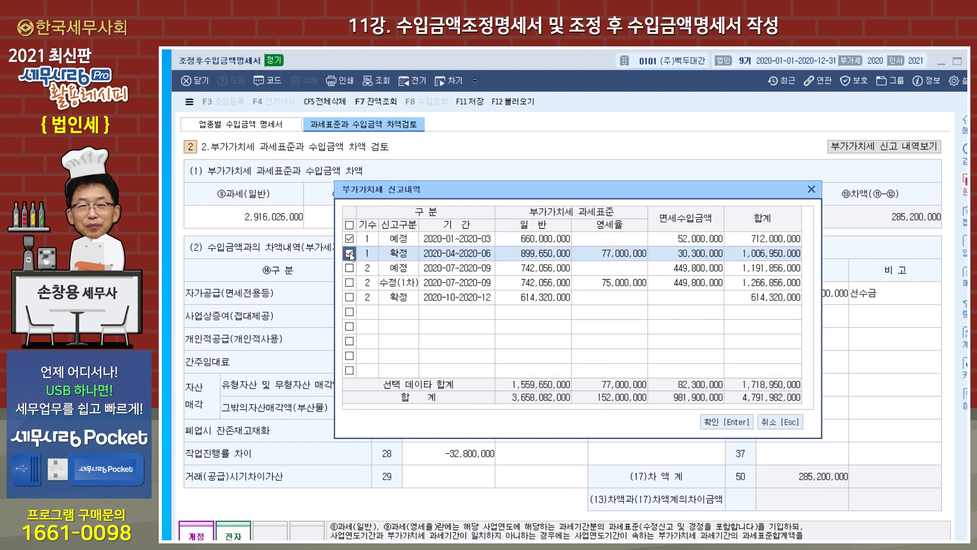
click(349, 283)
click(349, 297)
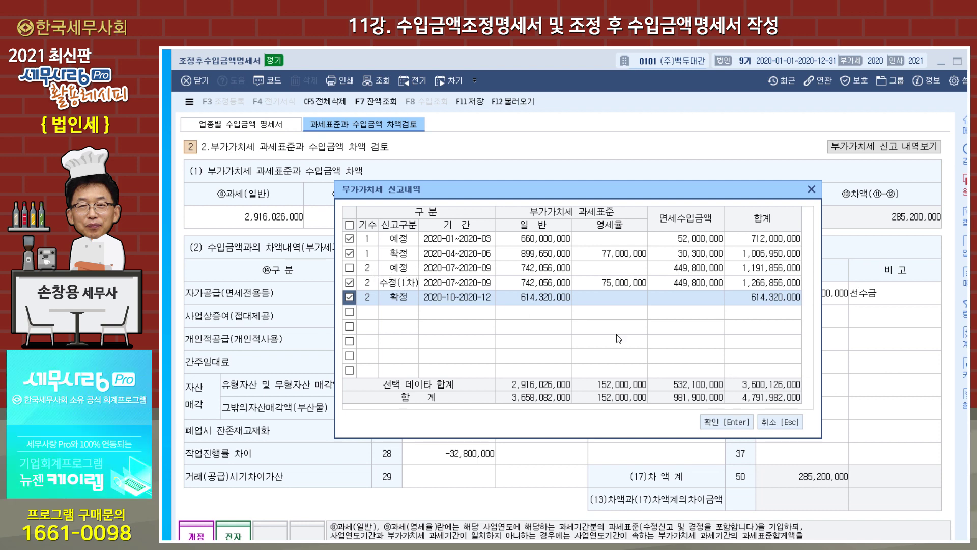
click(727, 426)
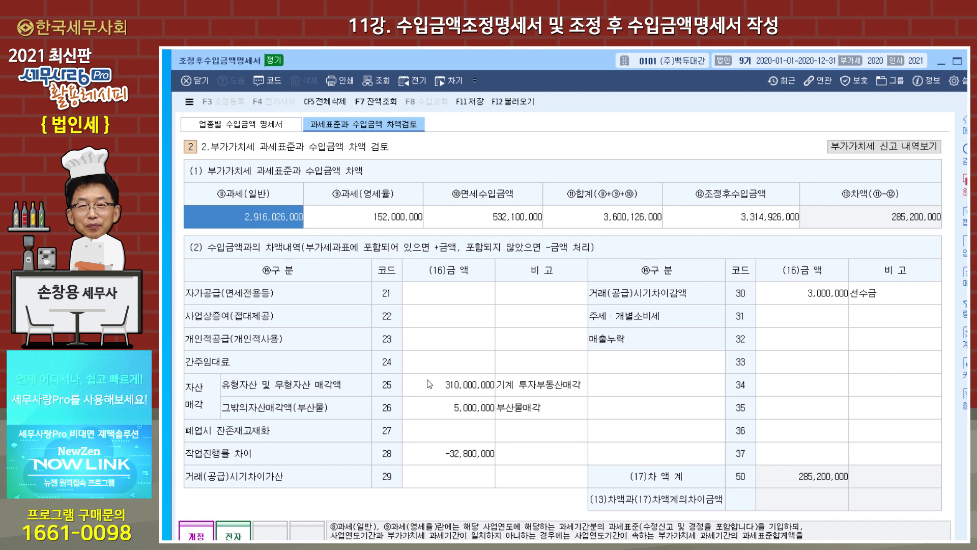
Step: Examine the difference amounts for tangible and intangible asset sales (25), by-product sales (26) and 작업진행률 차이 (28)
click(458, 388)
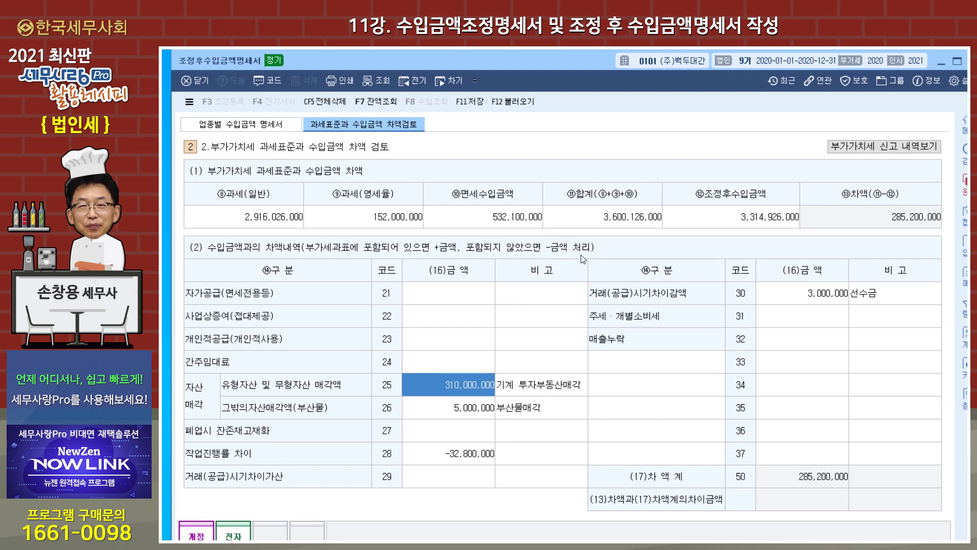
click(474, 413)
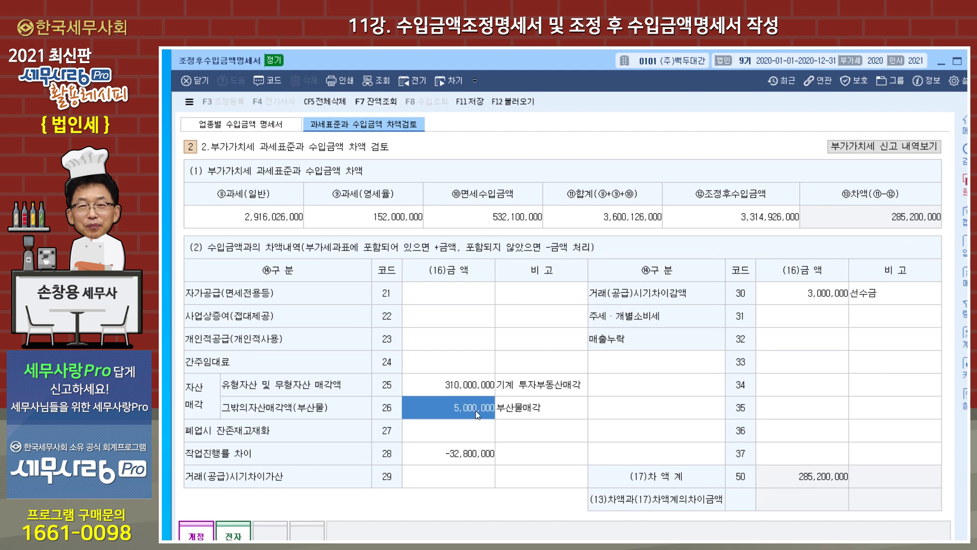
click(478, 462)
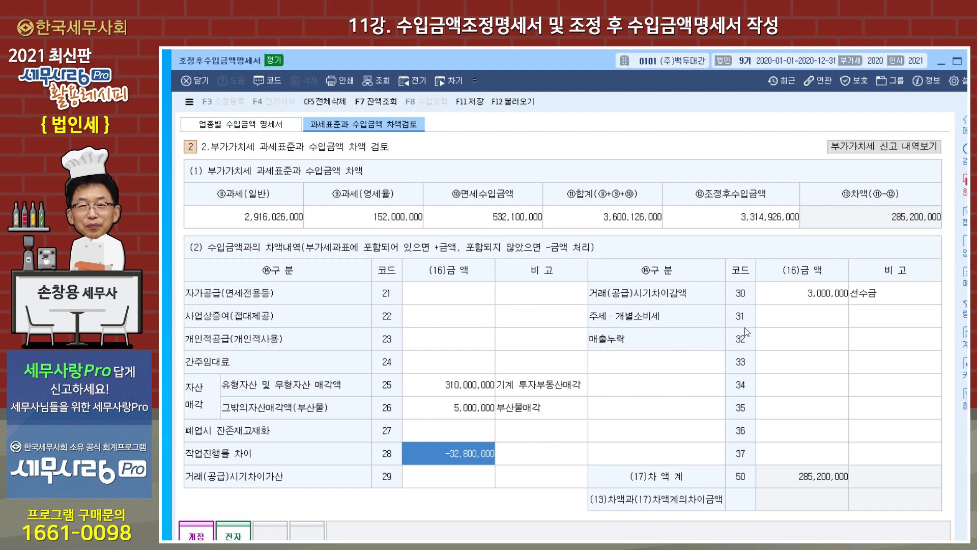
Step: Clear the 거래(공급)시기차이감액 amount (code 30) and enter it again as 3,000,000
click(775, 299)
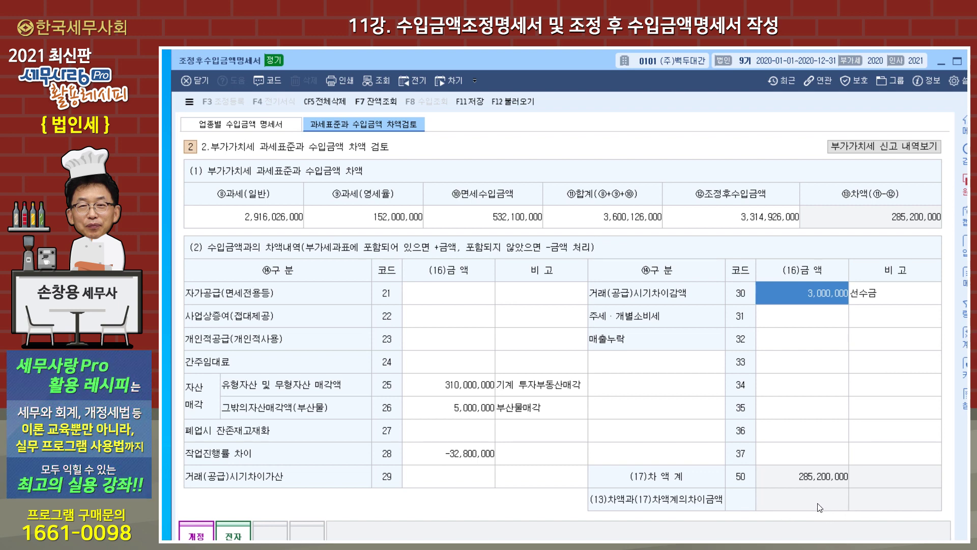
key(Delete)
key(Return)
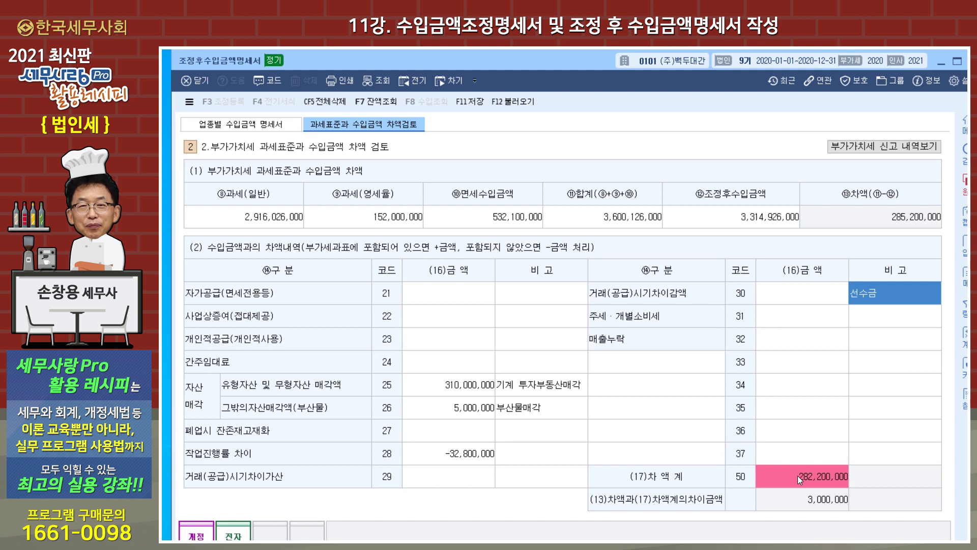
click(798, 298)
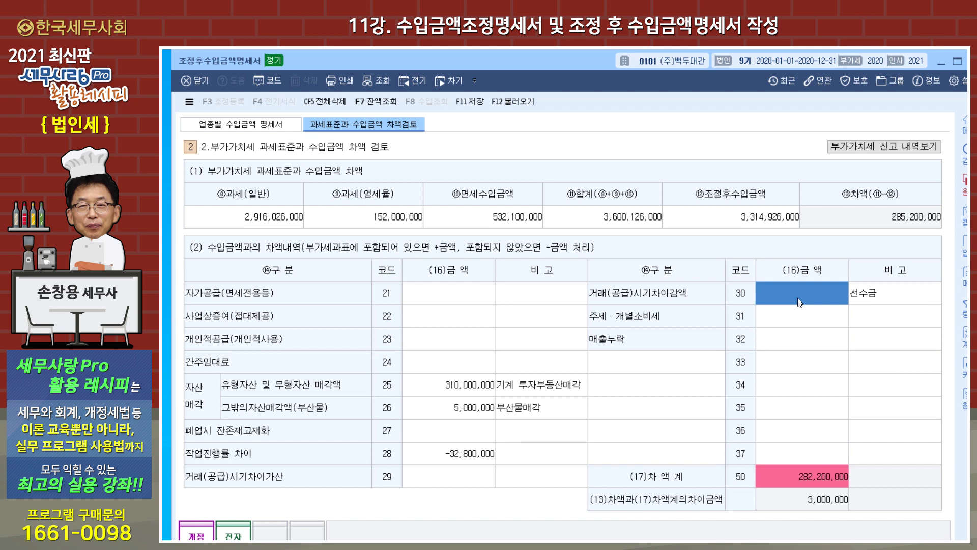
text(3000000)
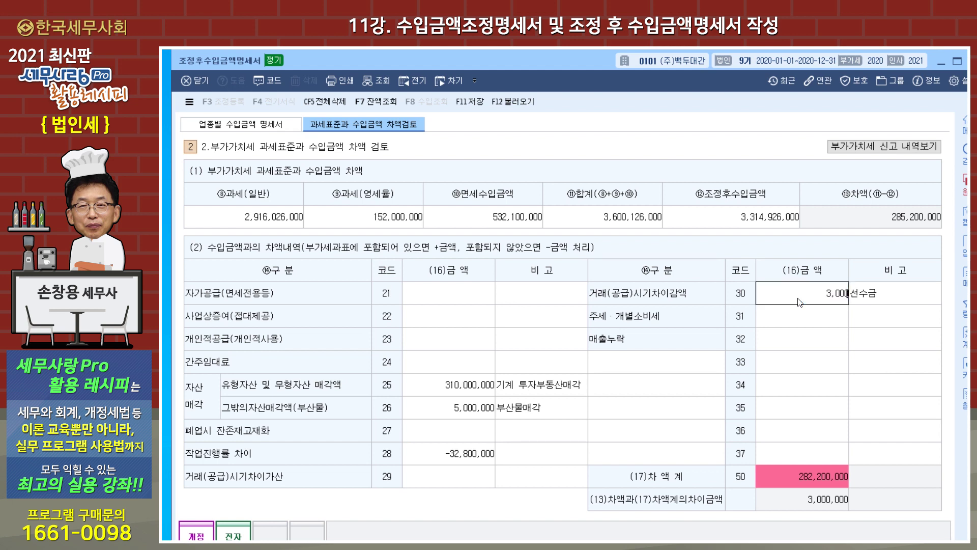
key(Return)
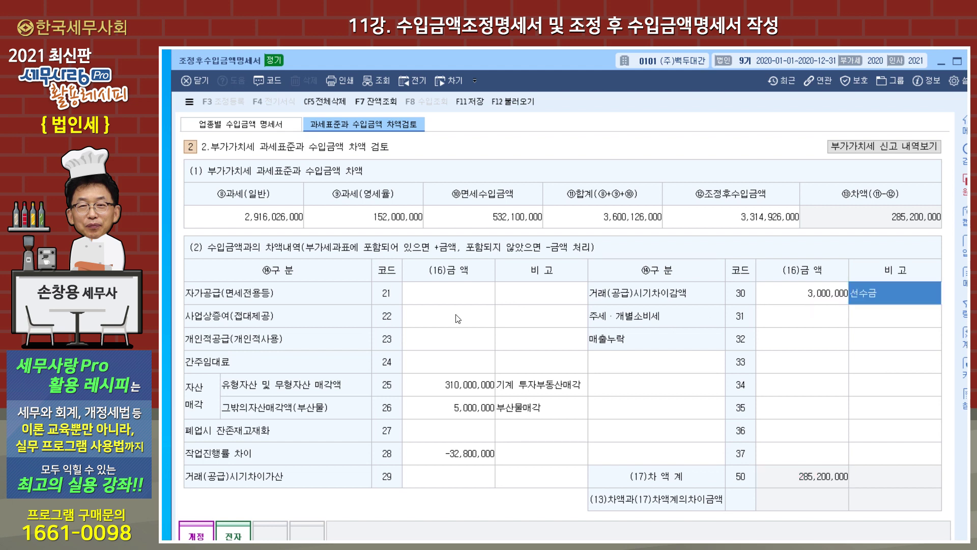
Step: Check the 조정후수입금액 and 과세(영세율) amounts against the revenue-by-account lookup of the 업종별 수입금액 명세서, and return to the difference review
click(736, 220)
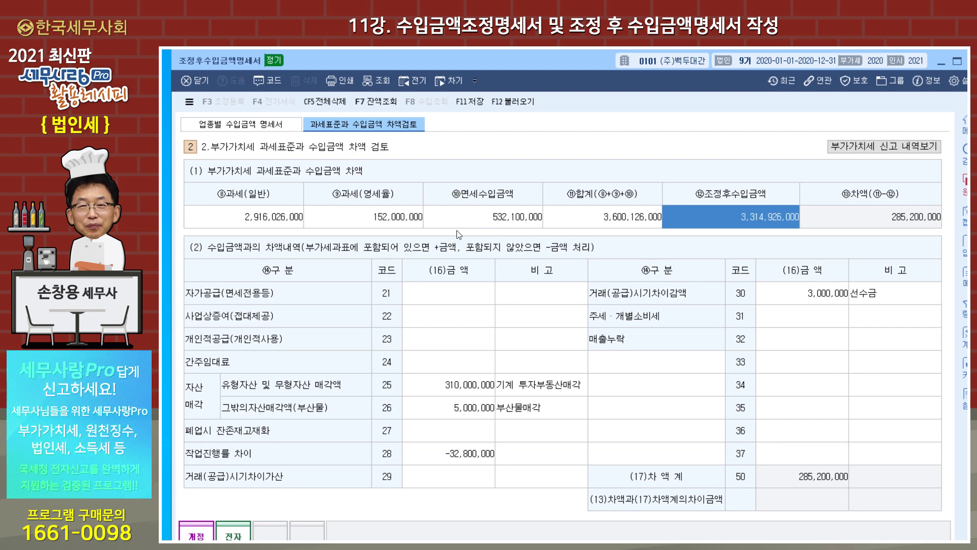
click(314, 225)
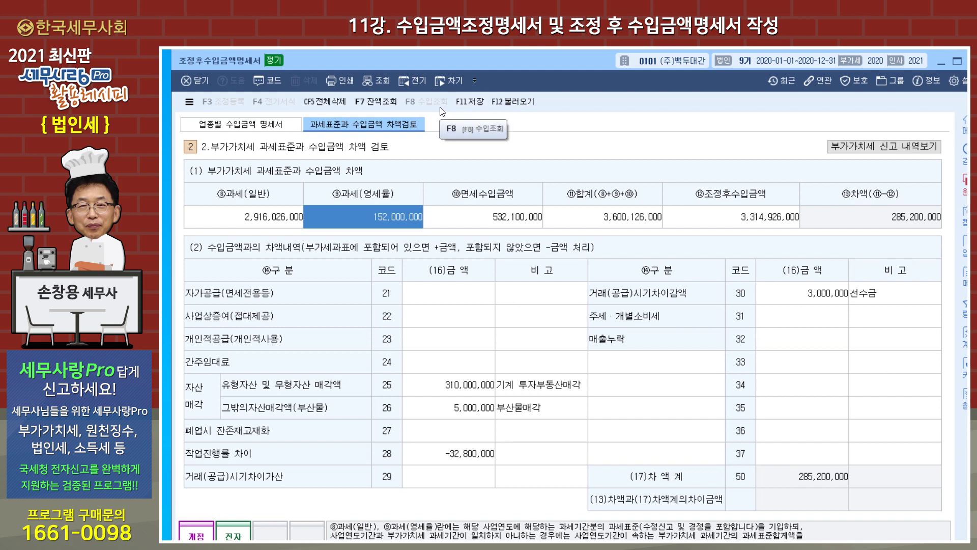
click(264, 129)
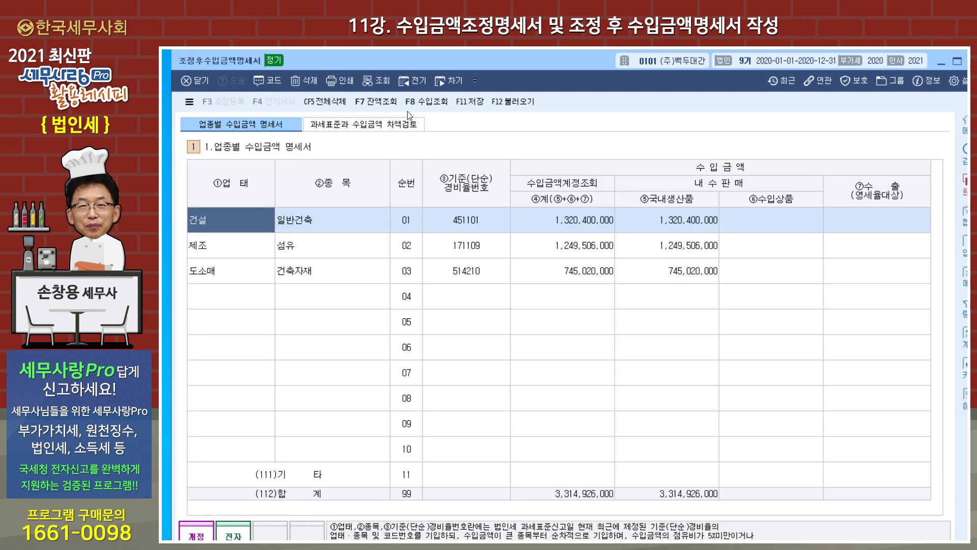
click(421, 104)
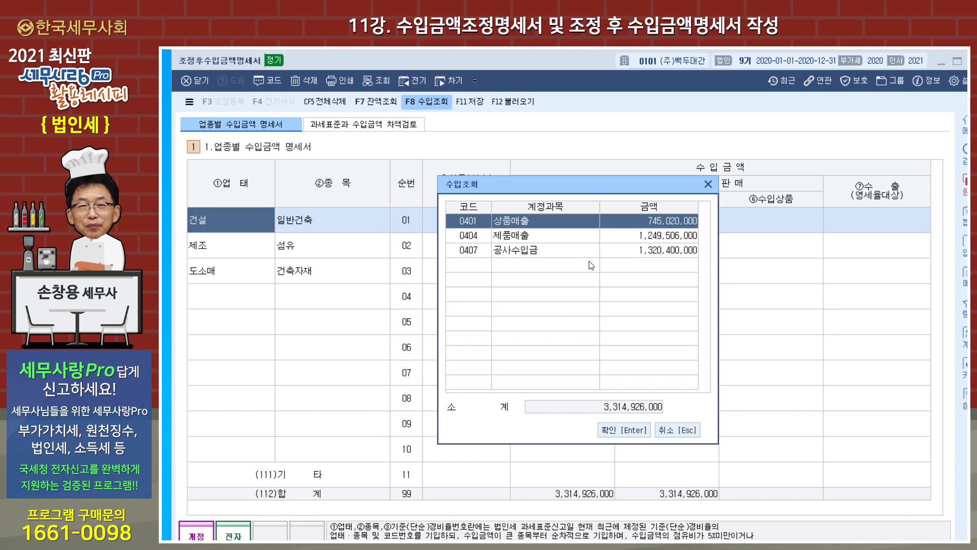
click(708, 184)
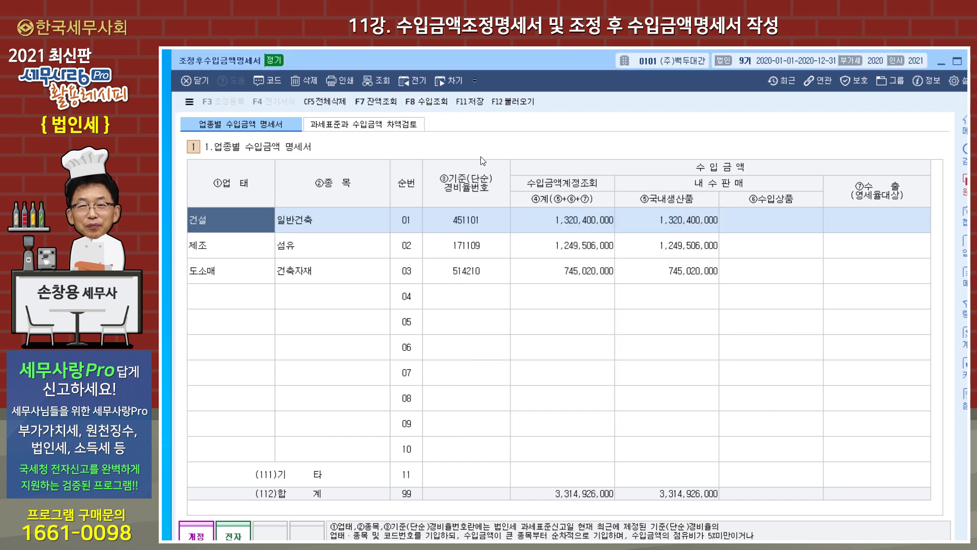
click(405, 127)
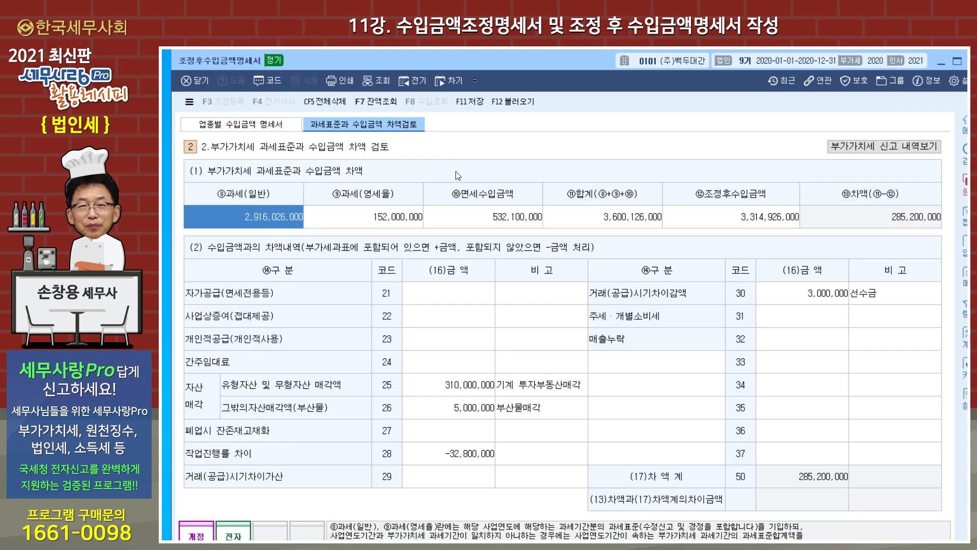